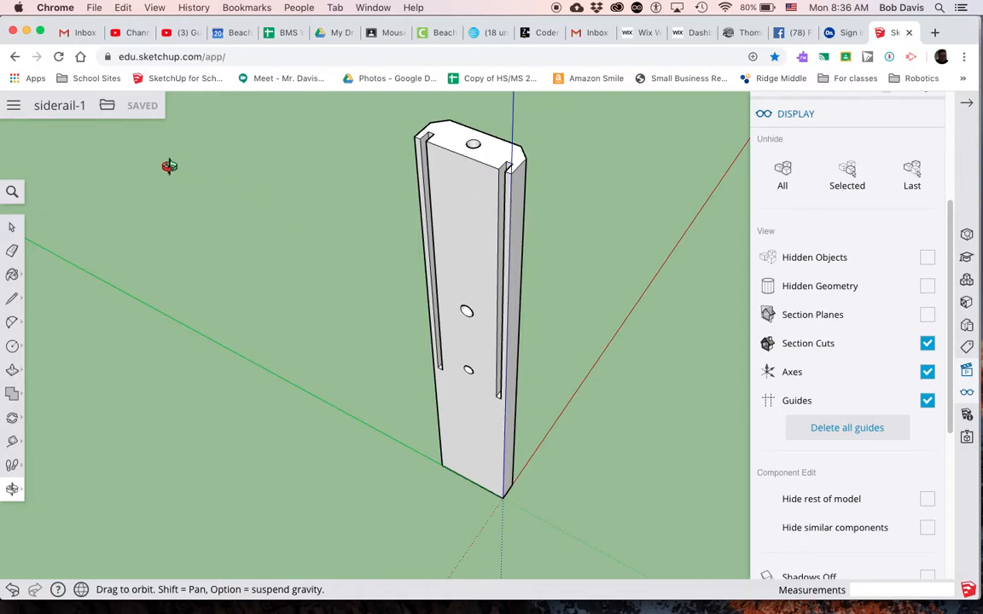
pyautogui.click(13, 105)
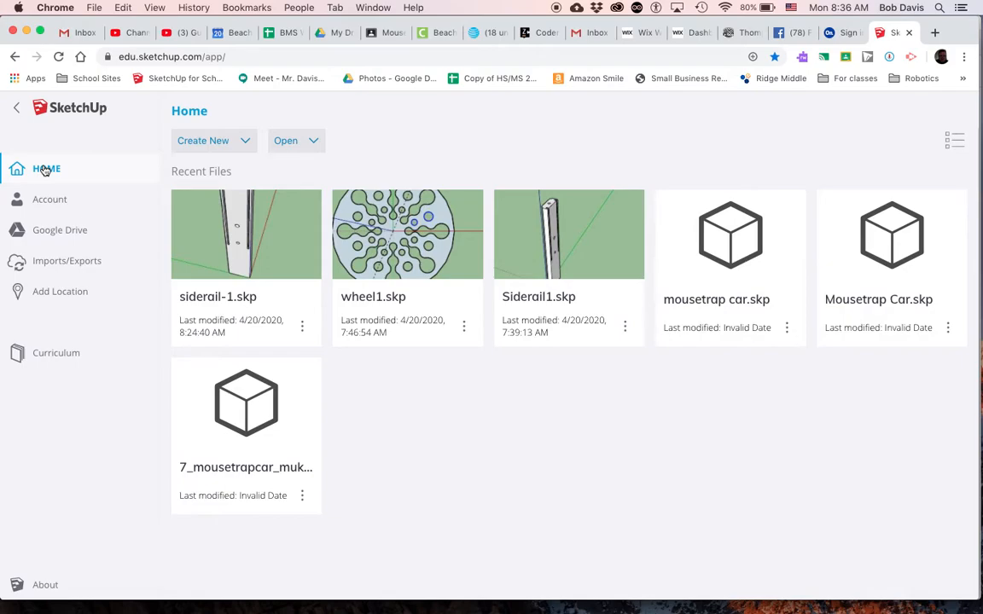
pyautogui.click(79, 109)
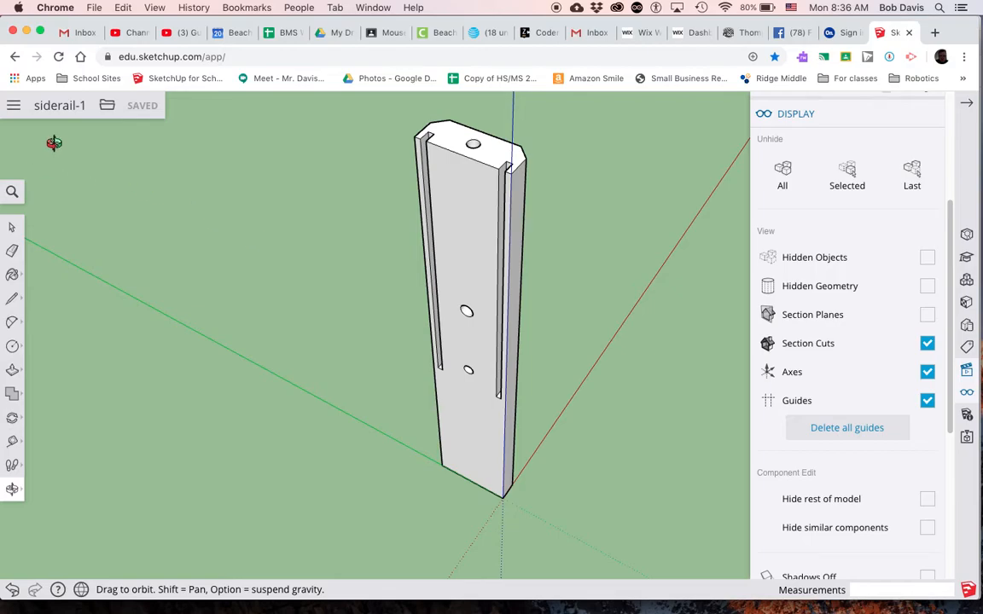
pyautogui.click(106, 105)
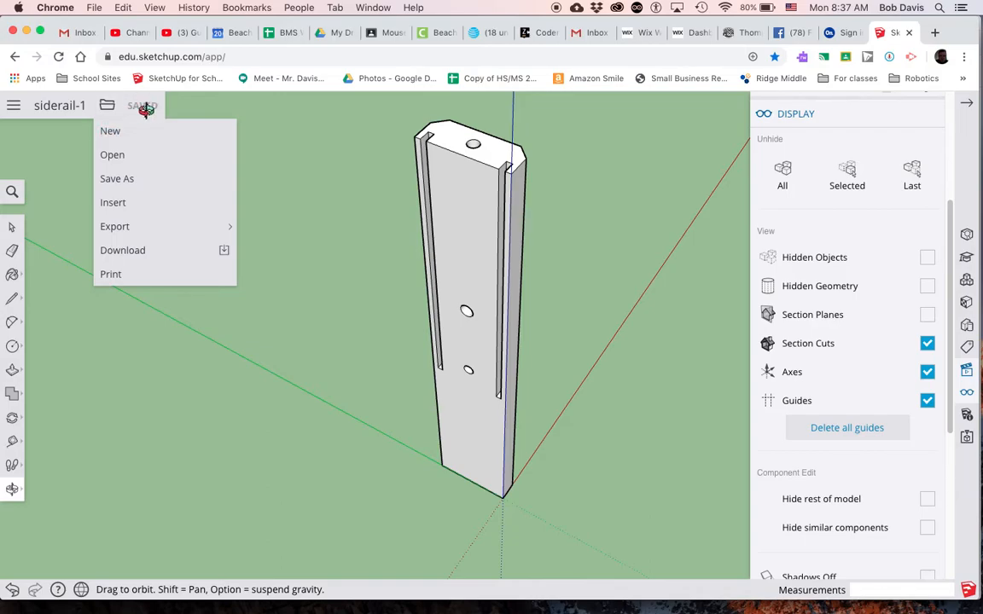
# Step: Create a new model from the Simple Template - Feet and Inches and delete the default human figure
pyautogui.click(13, 107)
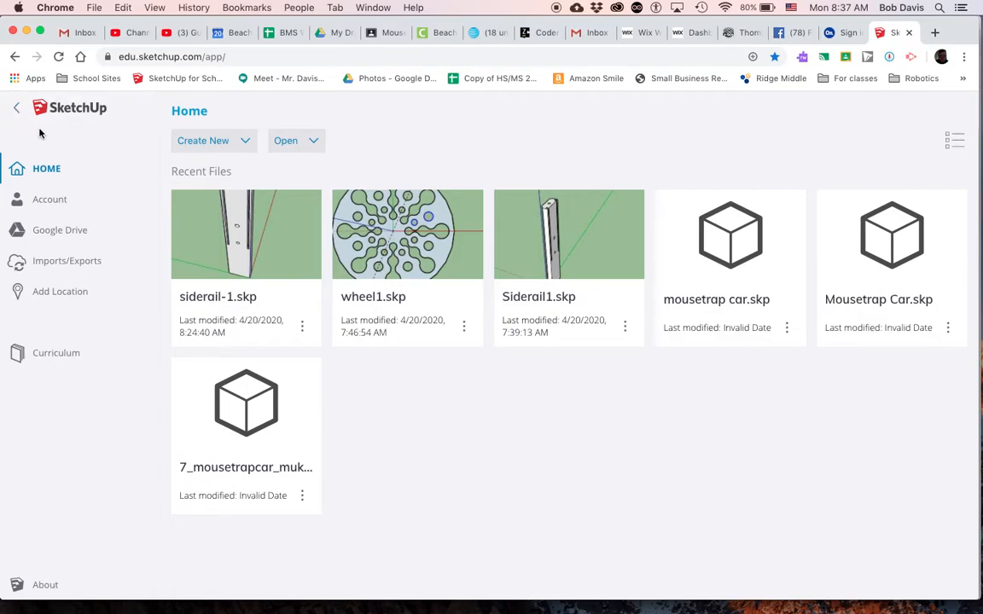
pyautogui.click(247, 143)
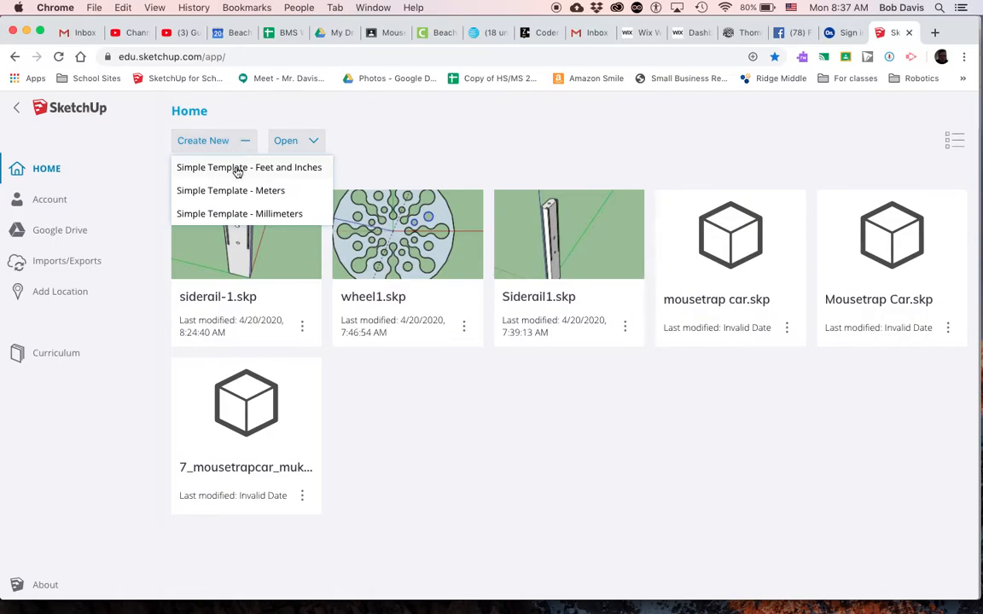
pyautogui.click(237, 170)
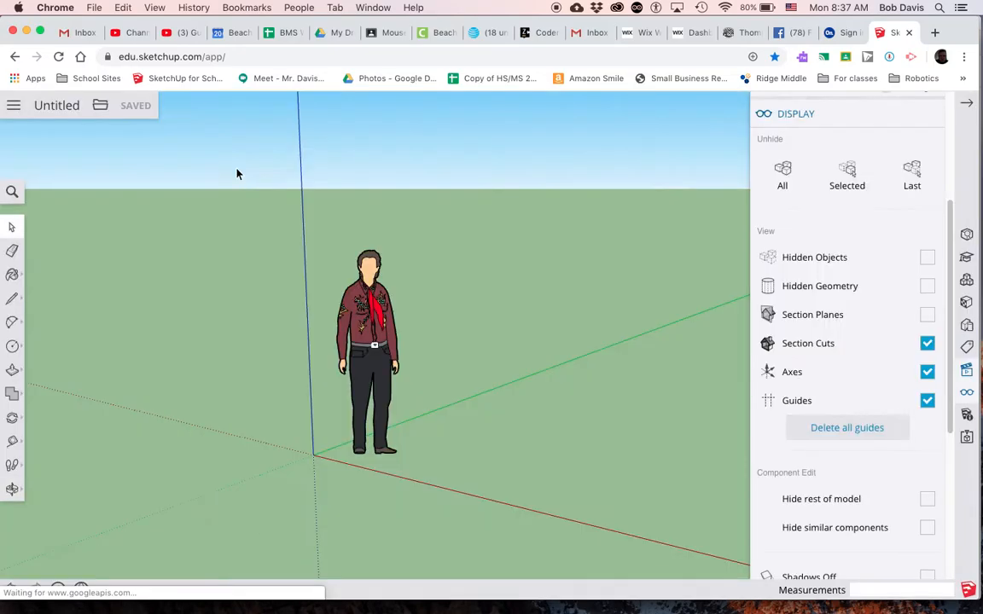
pyautogui.click(373, 341)
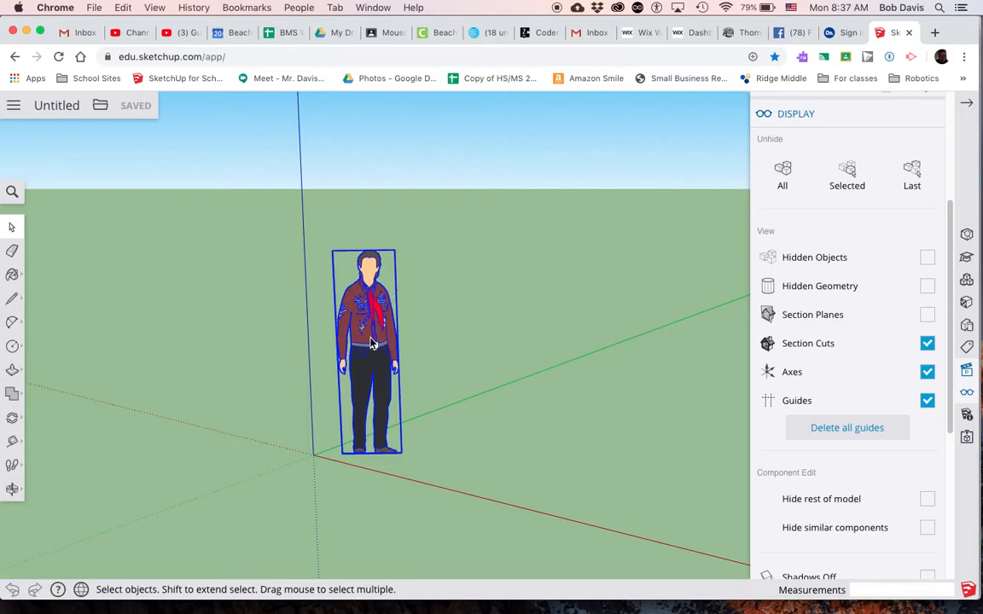
pyautogui.press('Delete')
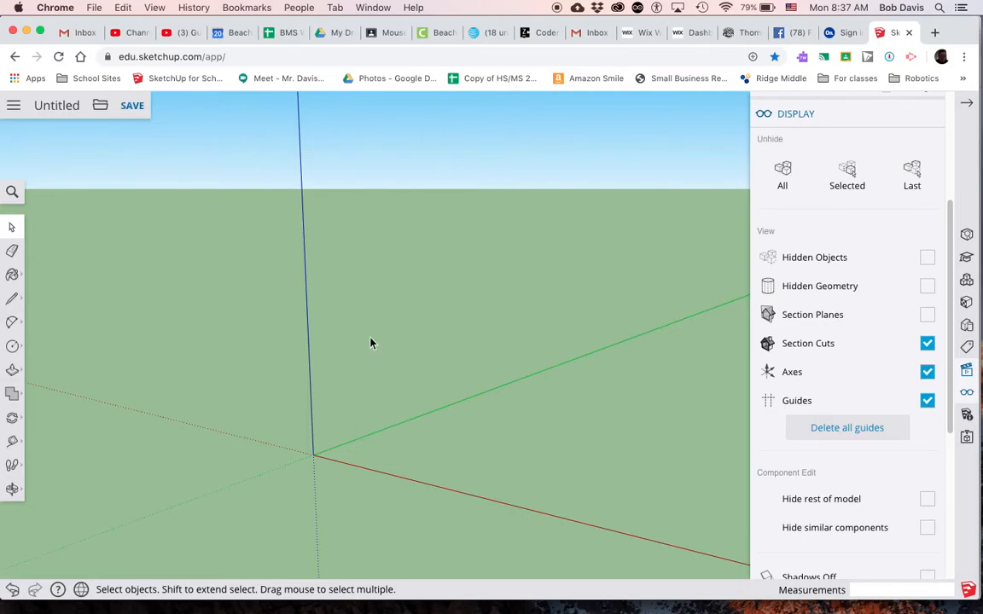
# Step: Switch the model to the standard front view, looking straight at the red and blue axes
pyautogui.scroll(3, 849, 346)
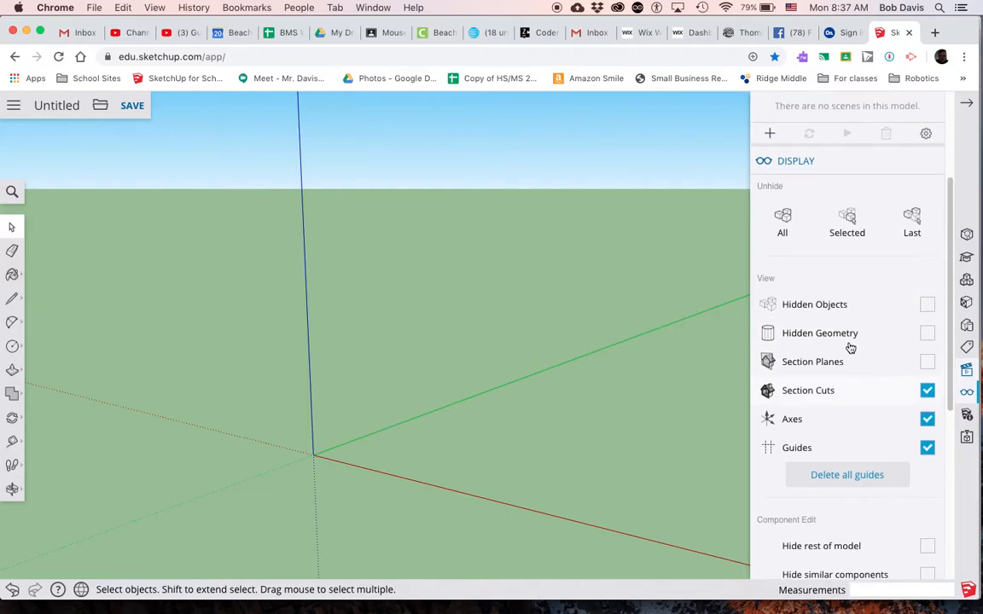
pyautogui.scroll(4, 849, 346)
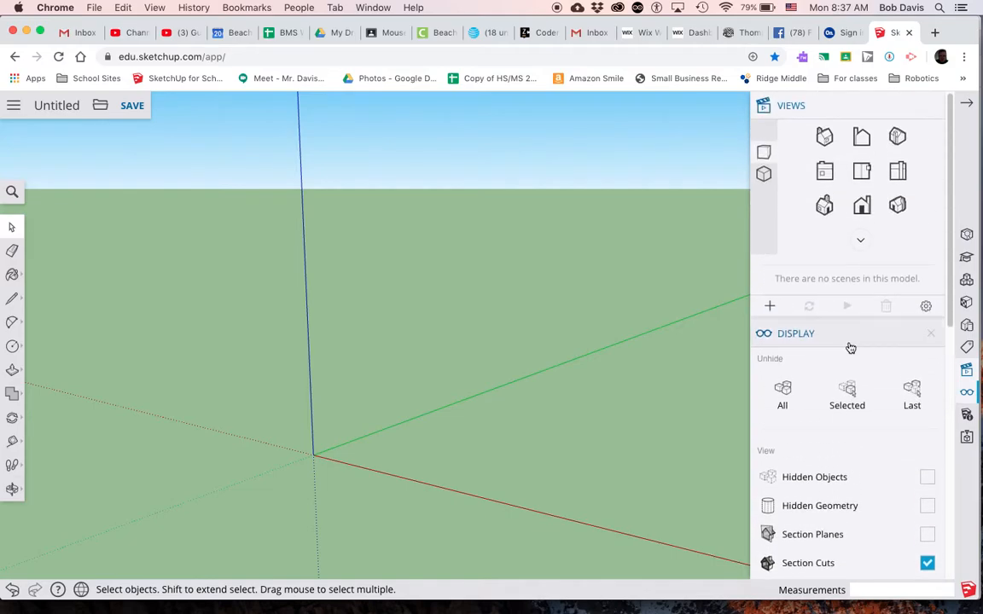
pyautogui.click(970, 104)
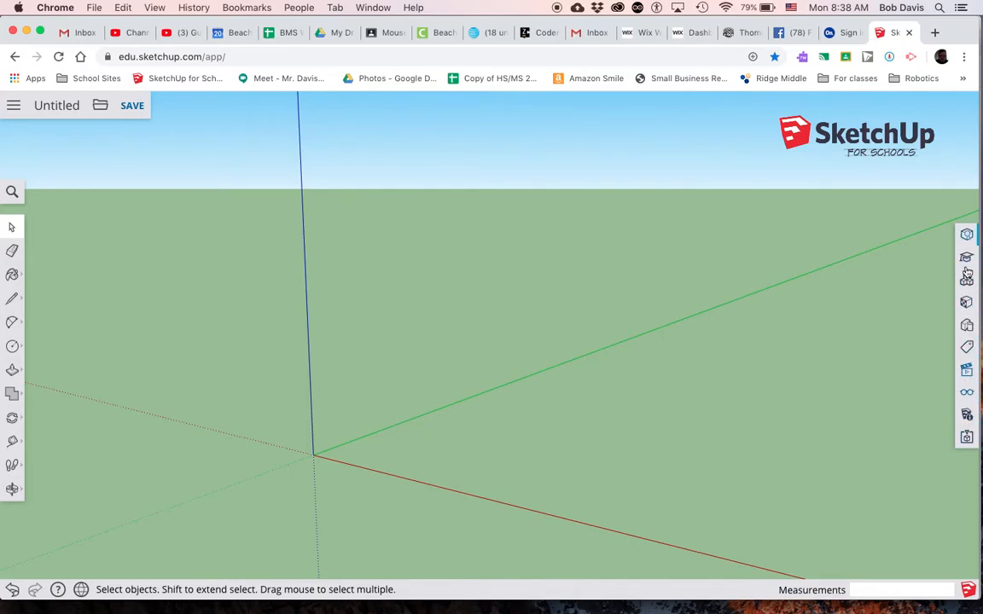
pyautogui.click(968, 370)
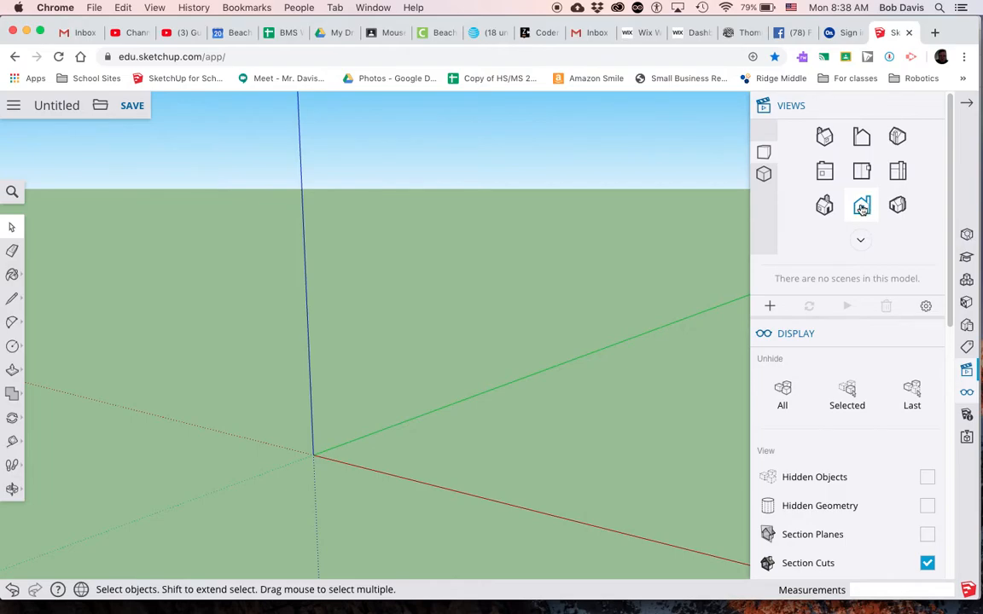
pyautogui.click(862, 207)
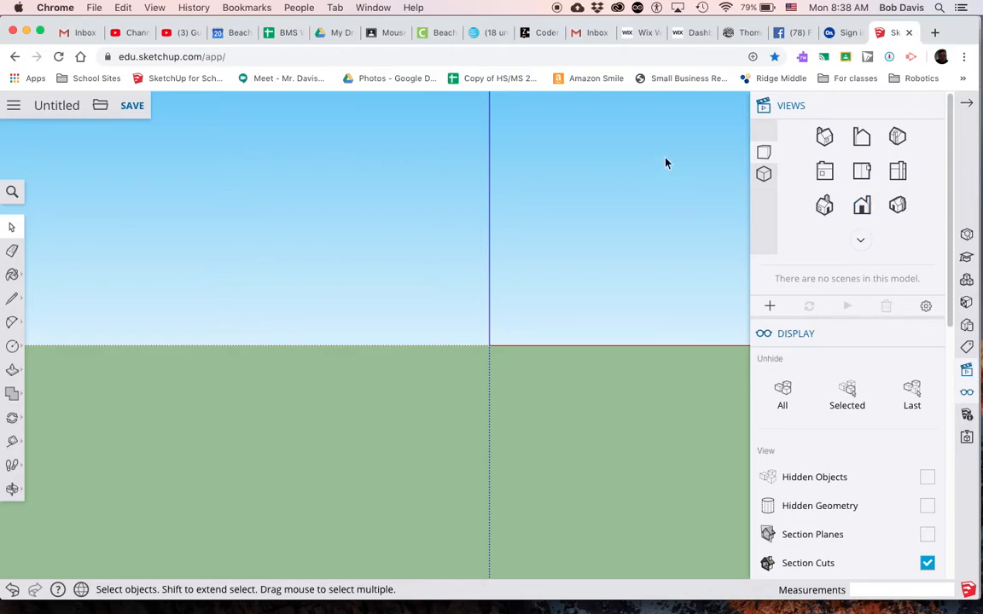
pyautogui.click(970, 106)
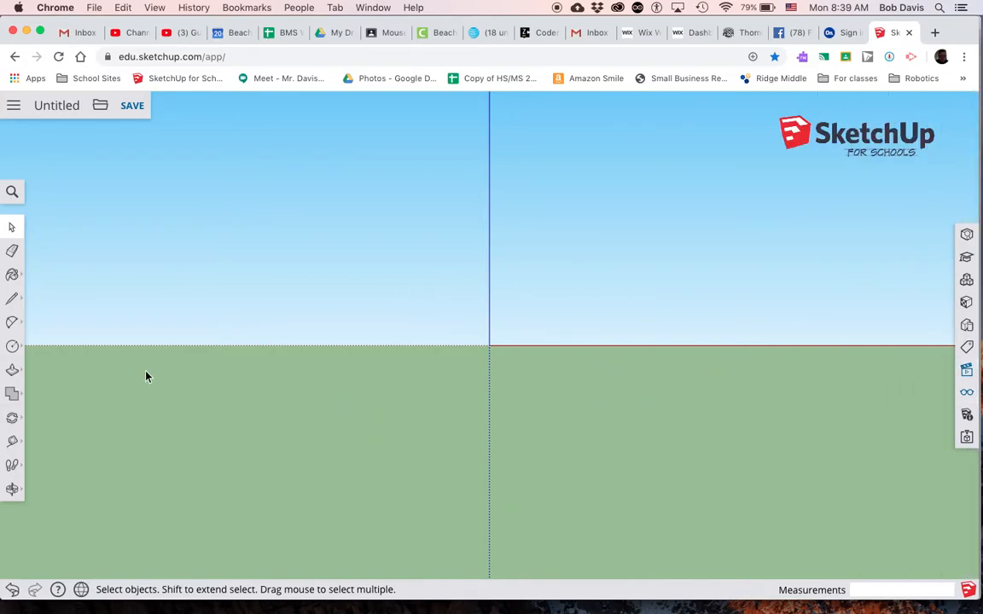
# Step: Draw a 24-sided circle centred on the origin, facing the front view, with a radius of 5
pyautogui.click(13, 348)
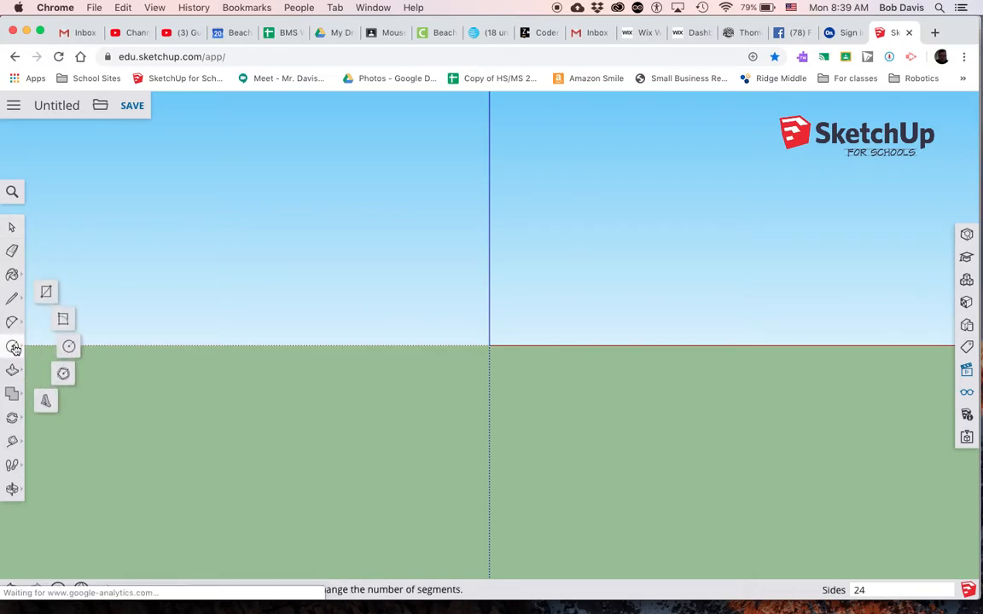
pyautogui.click(47, 289)
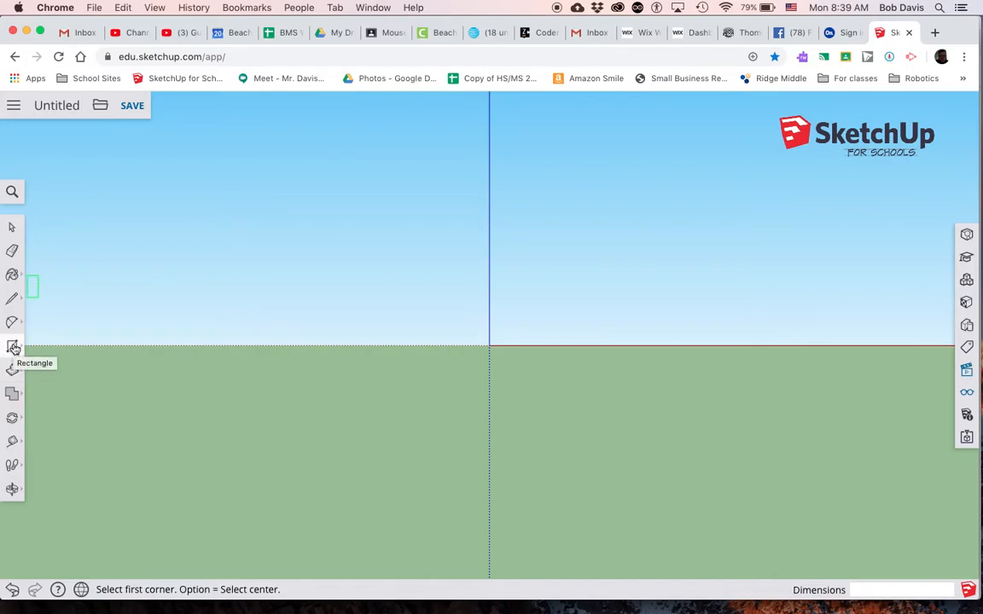
pyautogui.click(14, 348)
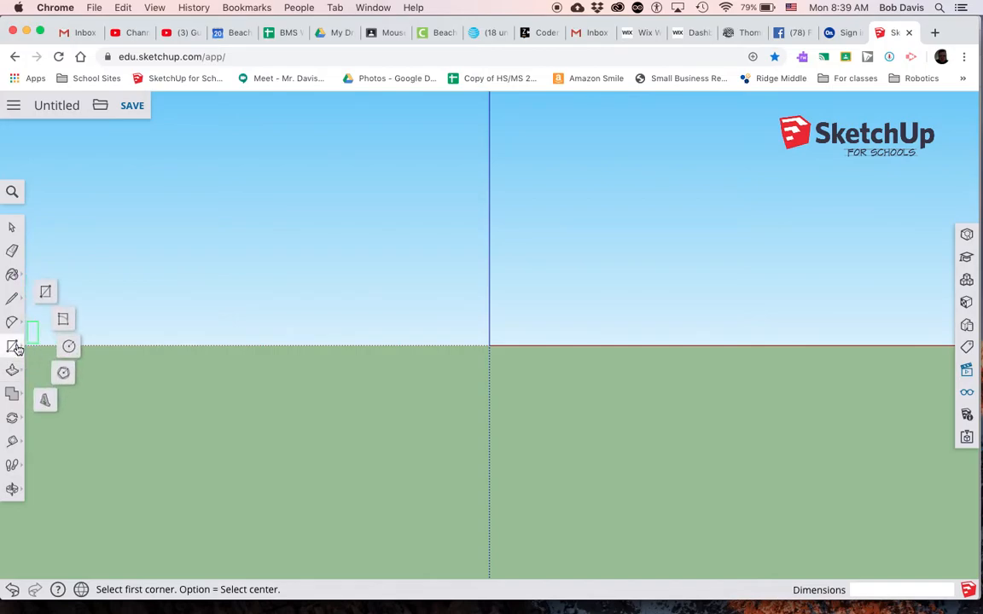
pyautogui.click(69, 347)
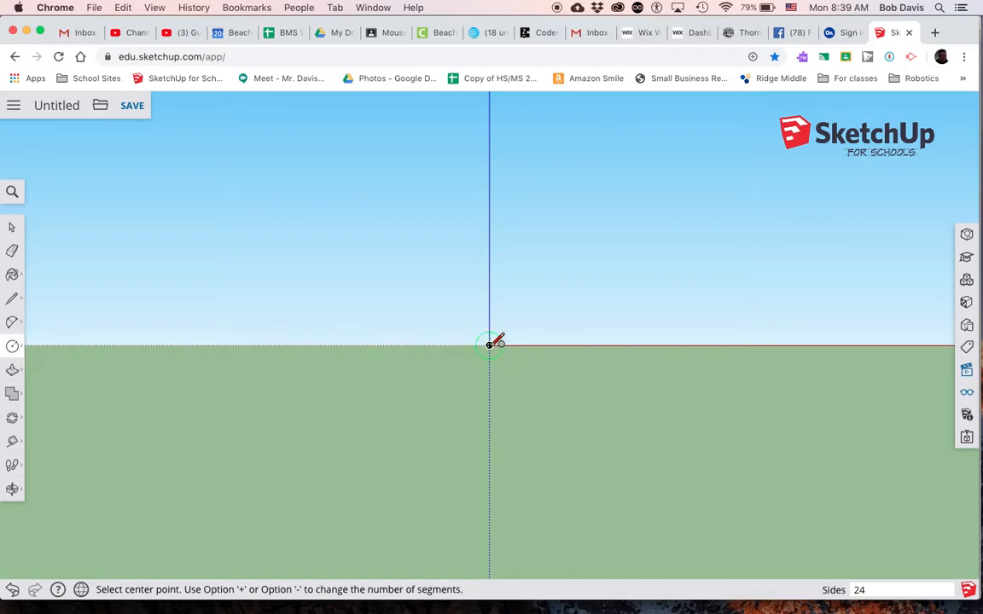
pyautogui.click(489, 345)
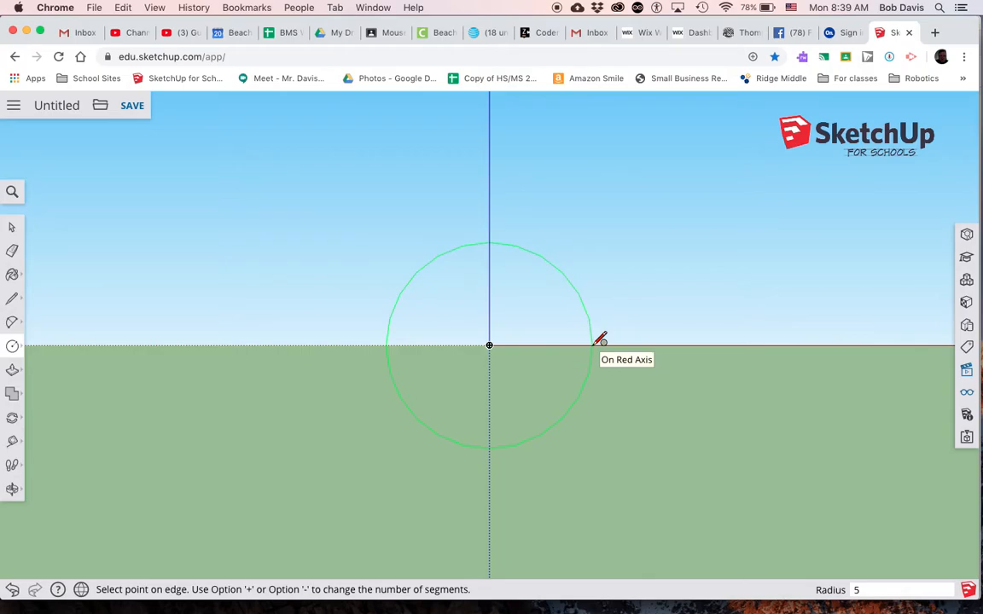
pyautogui.press('Return')
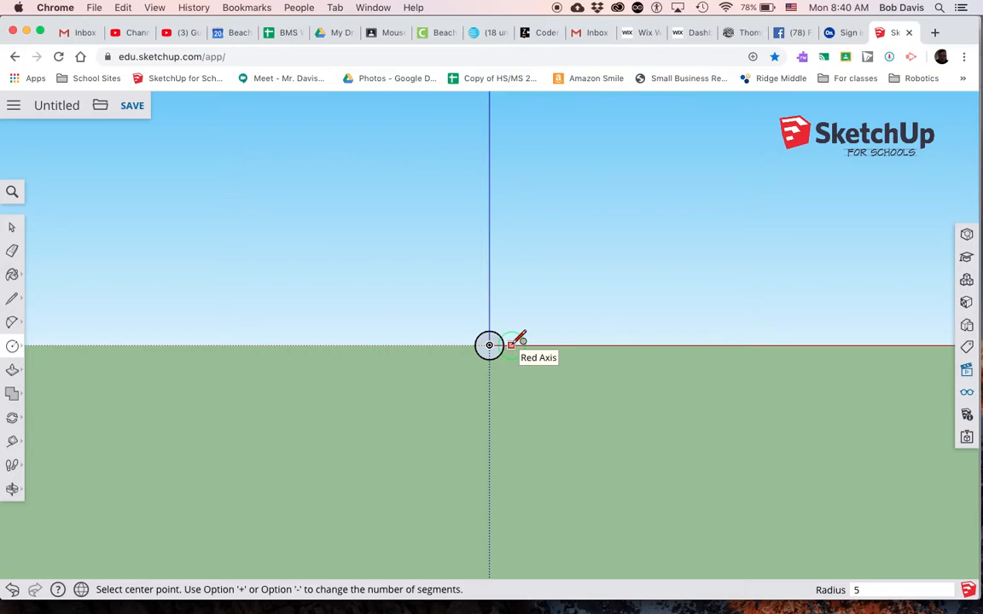
# Step: Zoom in and out around the circle at the origin and fit it to the view with Zoom Extents
pyautogui.scroll(10, 516, 342)
pyautogui.scroll(-8, 518, 340)
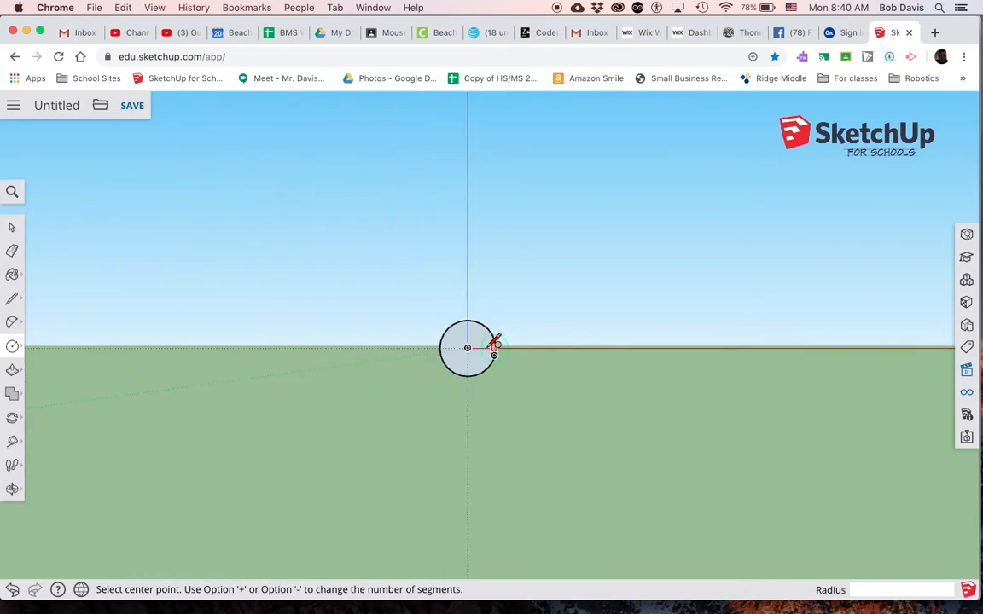
pyautogui.scroll(8, 471, 350)
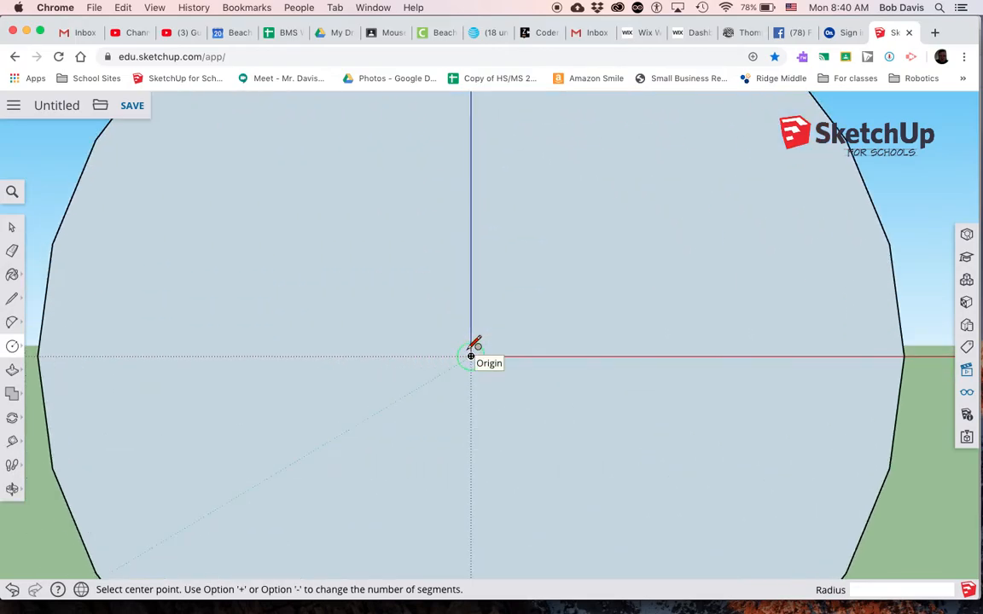
pyautogui.scroll(-8, 471, 350)
pyautogui.scroll(10, 152, 162)
pyautogui.scroll(-10, 151, 162)
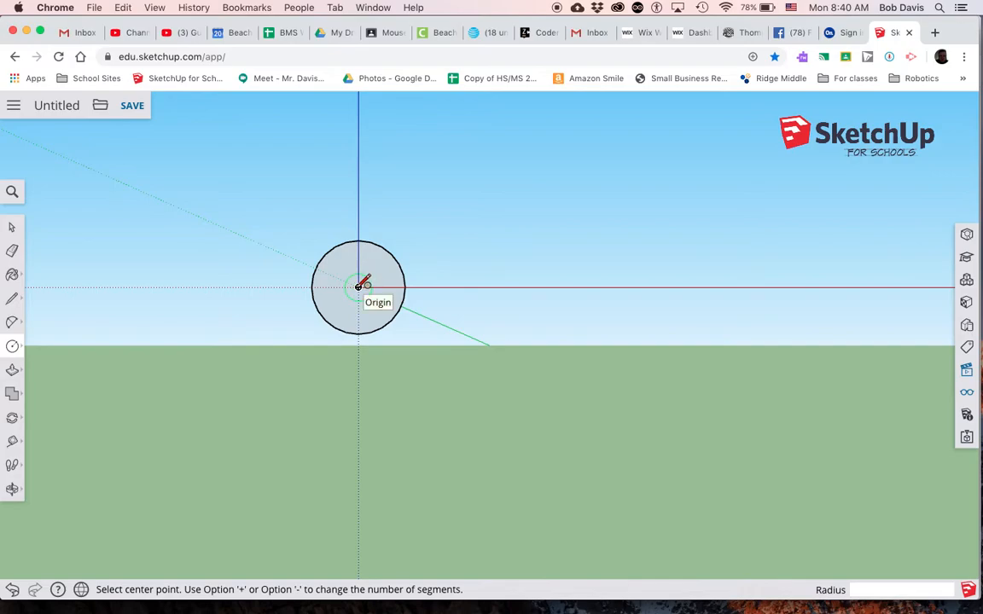
pyautogui.scroll(6, 363, 284)
pyautogui.scroll(-3, 364, 285)
pyautogui.scroll(-4, 364, 285)
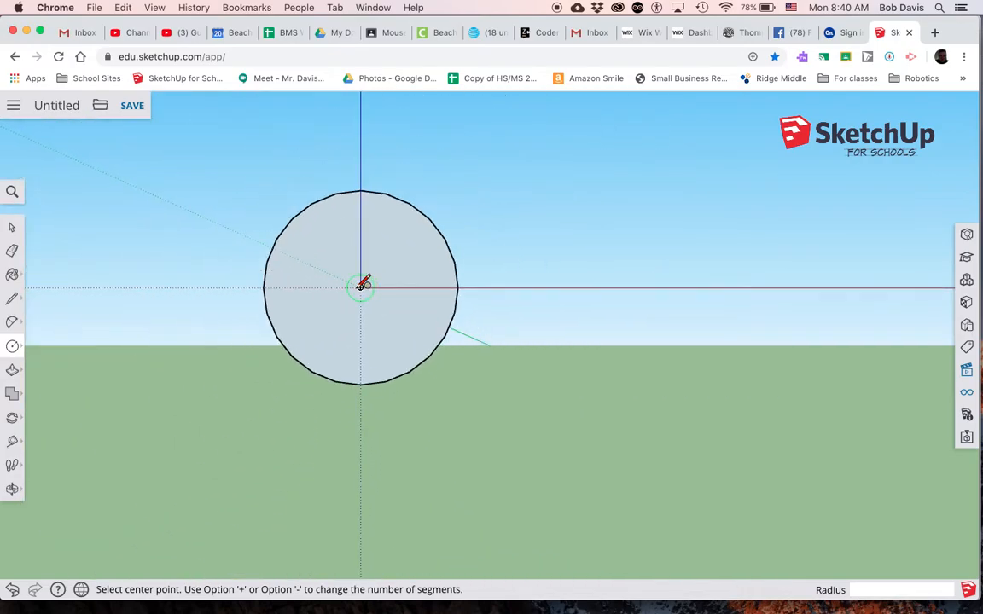
pyautogui.scroll(6, 344, 226)
pyautogui.scroll(-4, 344, 226)
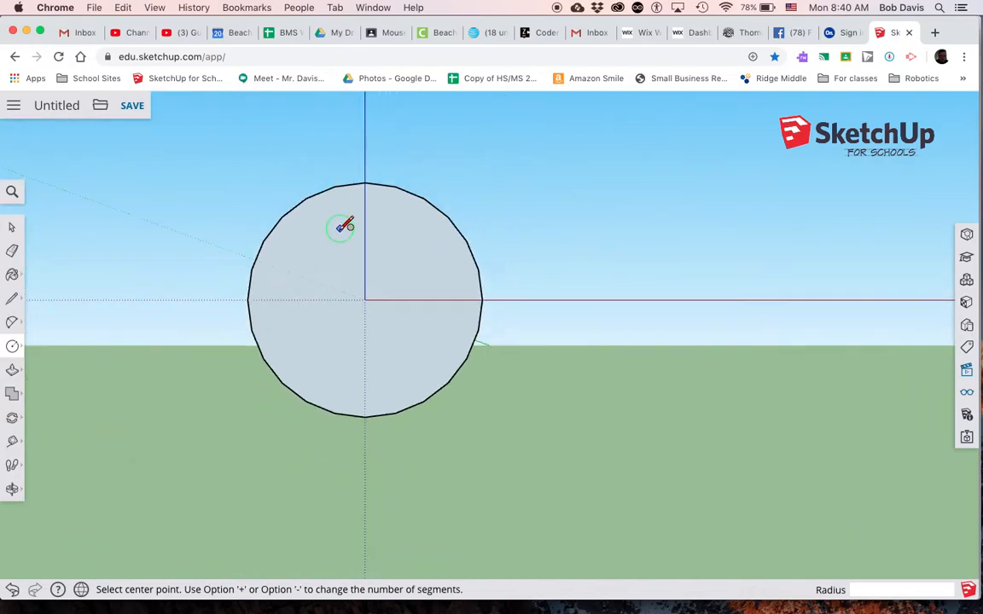
pyautogui.scroll(5, 343, 226)
pyautogui.scroll(-2, 344, 226)
pyautogui.scroll(-1, 344, 226)
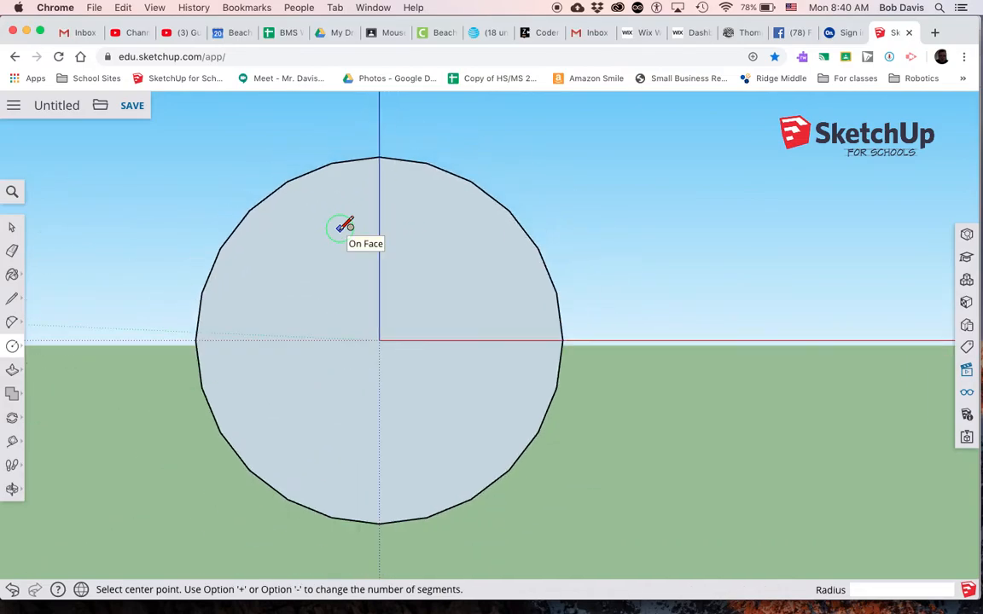
pyautogui.click(13, 492)
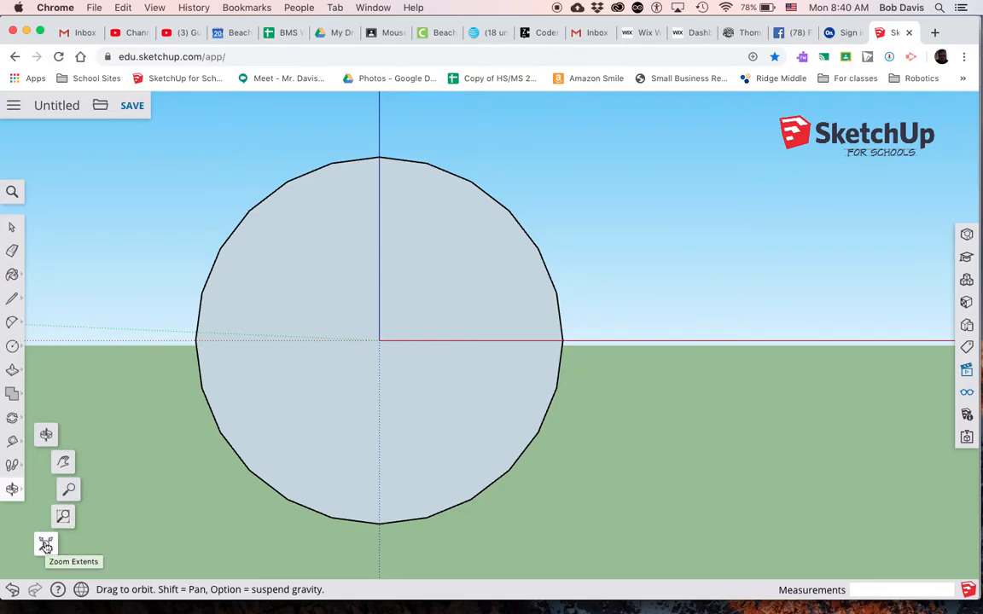
pyautogui.click(45, 546)
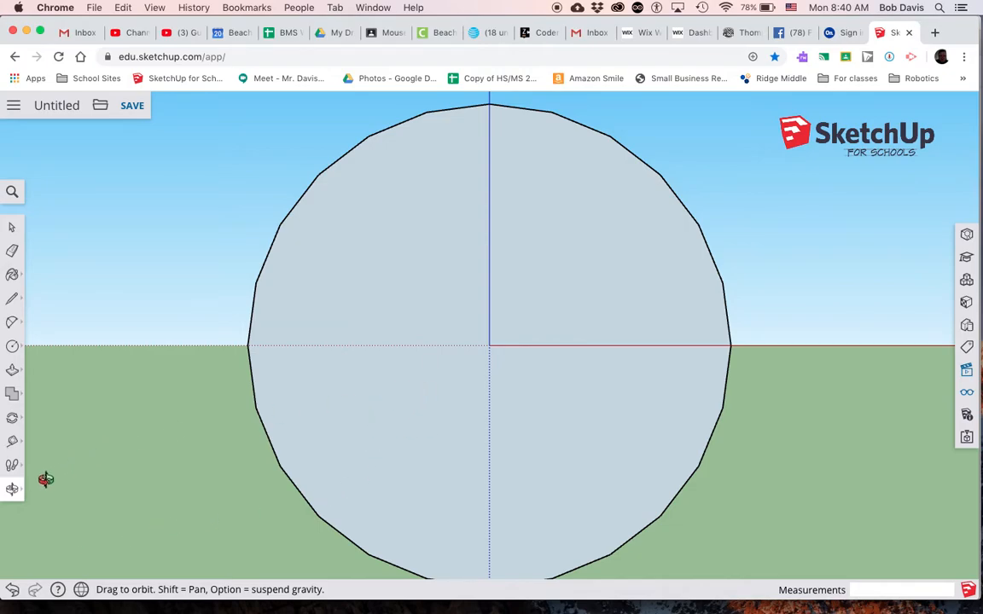
# Step: Zoom out from the circle and frame it closely with Zoom Window
pyautogui.scroll(-10, 356, 413)
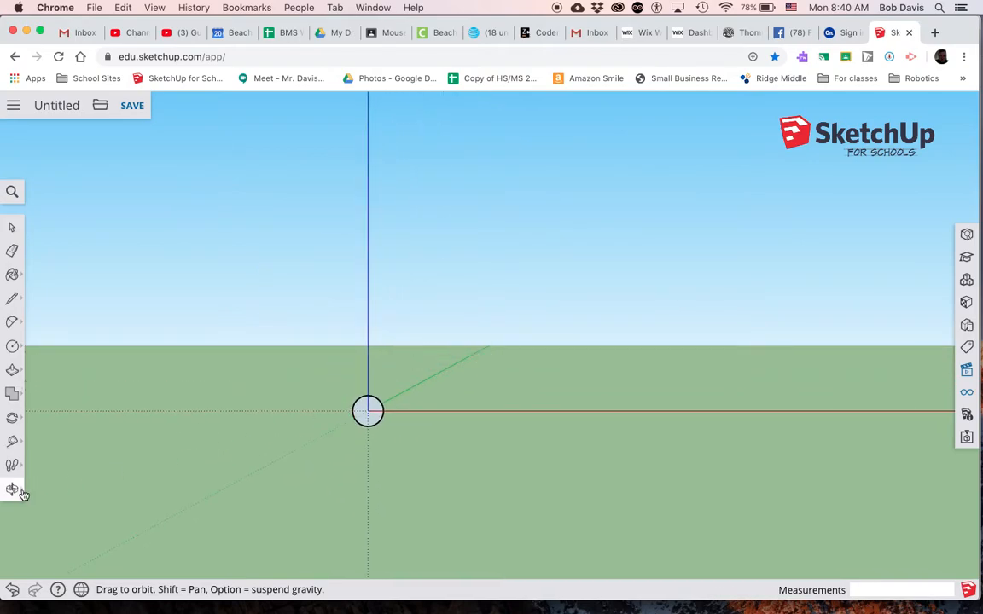
pyautogui.moveTo(16, 489)
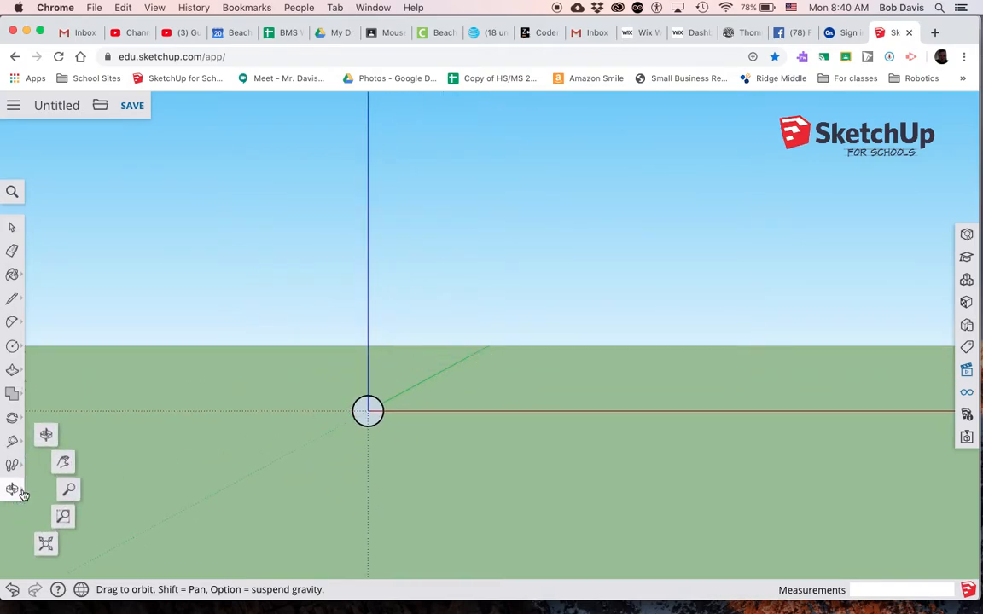
pyautogui.click(66, 519)
pyautogui.moveTo(327, 368); pyautogui.dragTo(416, 458)
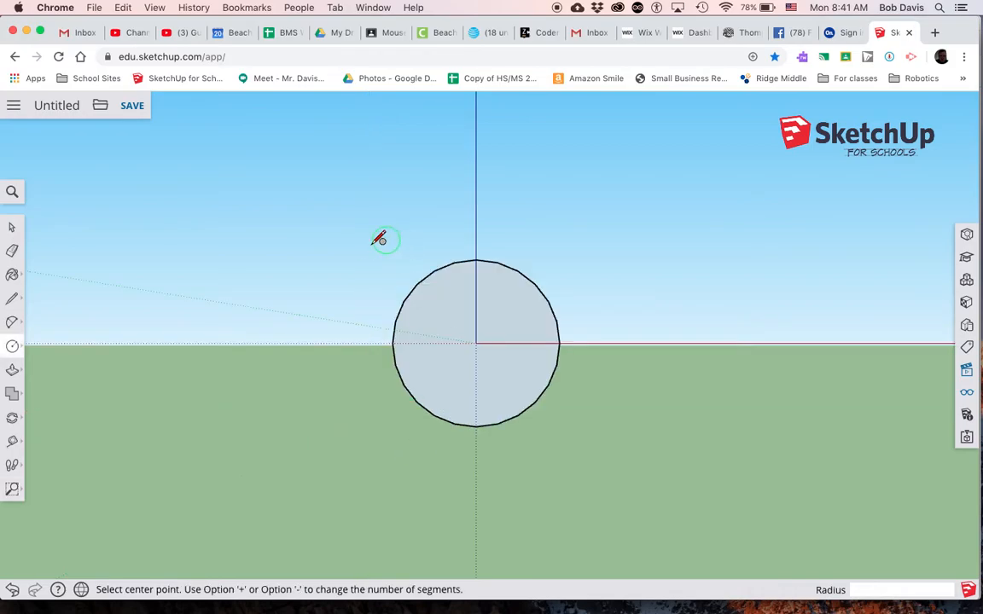
pyautogui.click(11, 491)
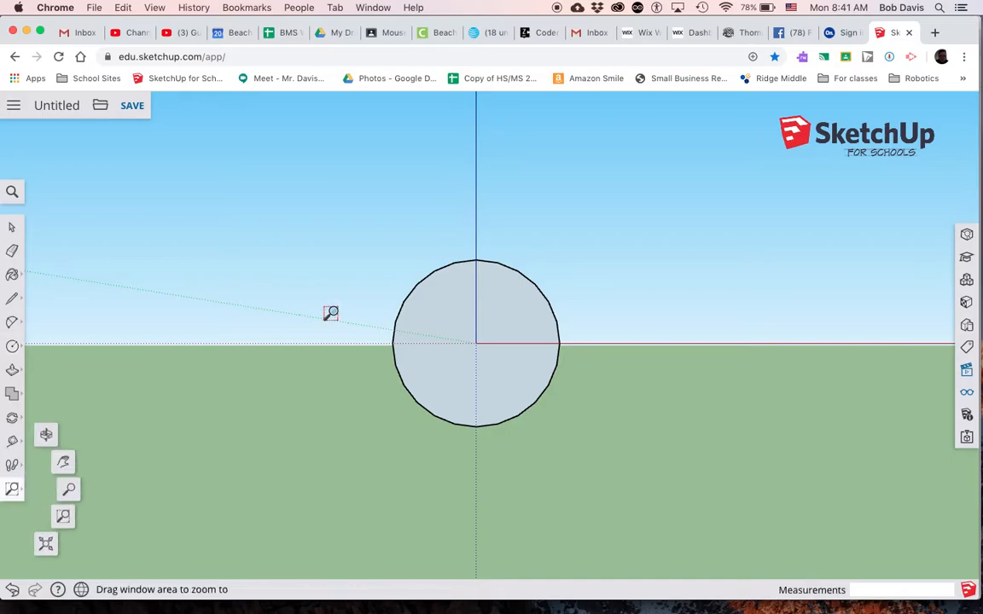
pyautogui.moveTo(367, 237); pyautogui.dragTo(595, 458)
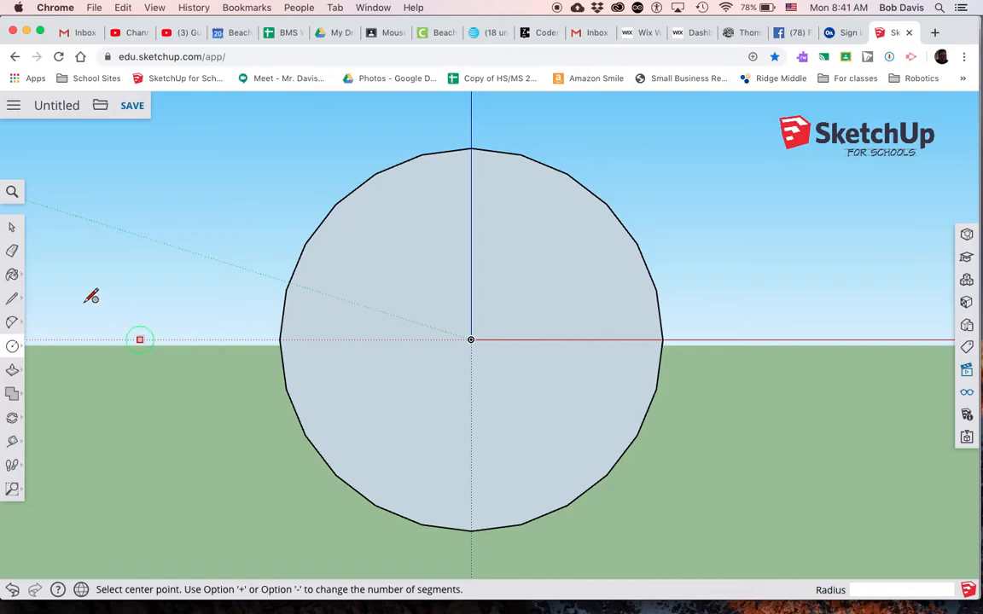
# Step: Draw two more circles centred on the origin inside the wheel, with radii of about 4 9/16" and 7/8"
pyautogui.click(14, 348)
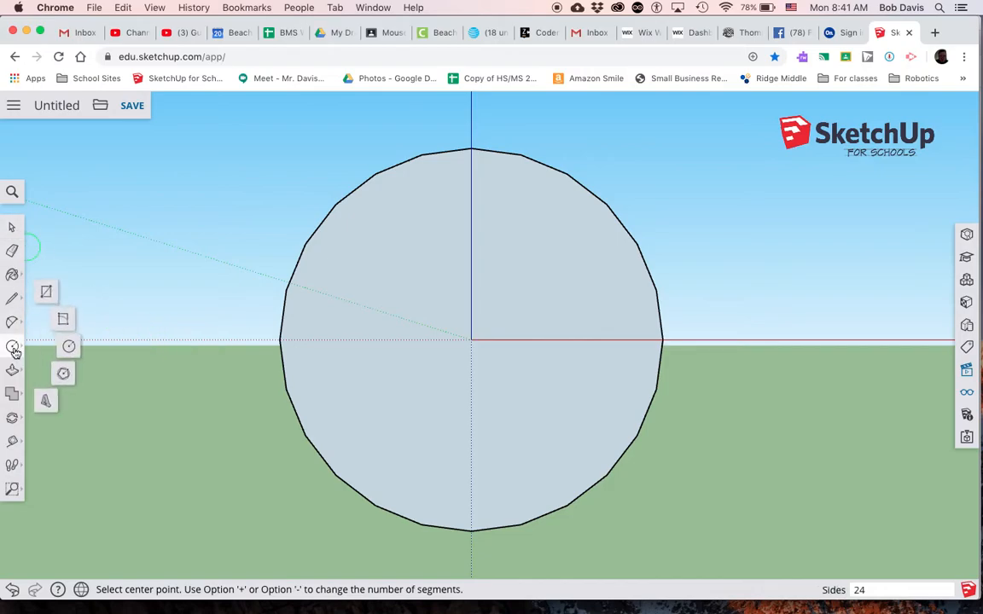
pyautogui.click(70, 347)
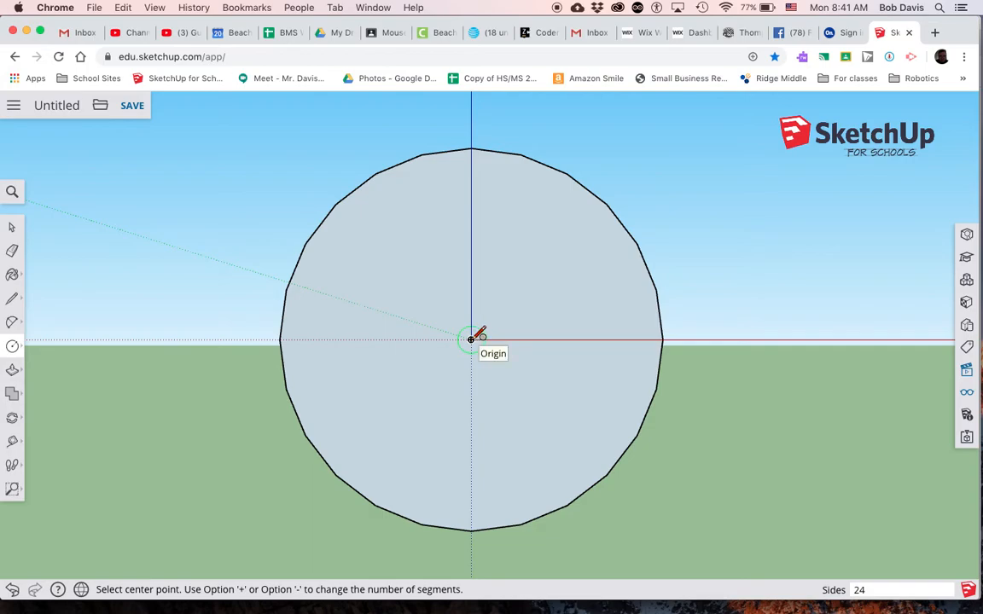
pyautogui.click(472, 339)
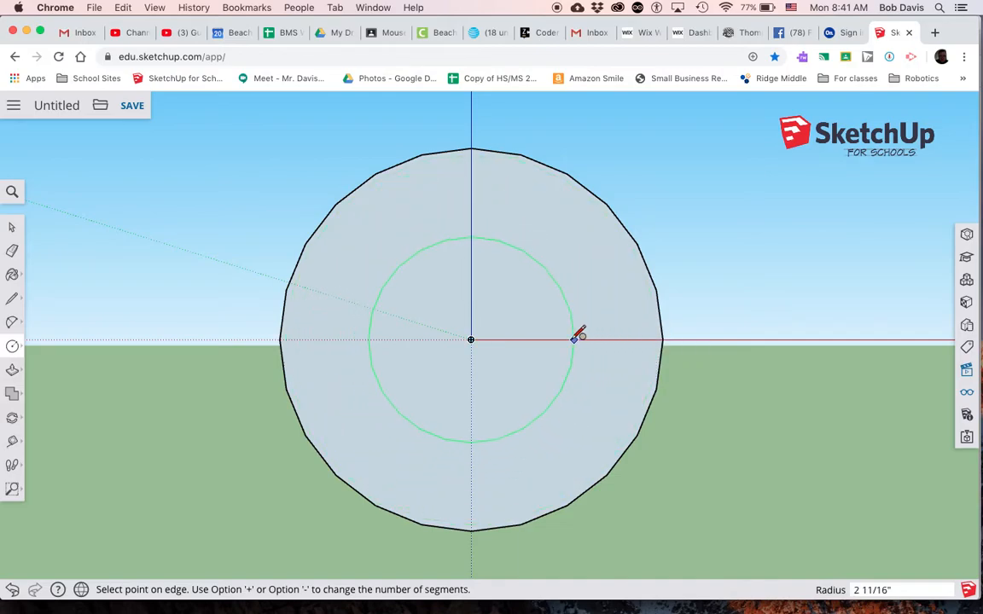
pyautogui.click(651, 334)
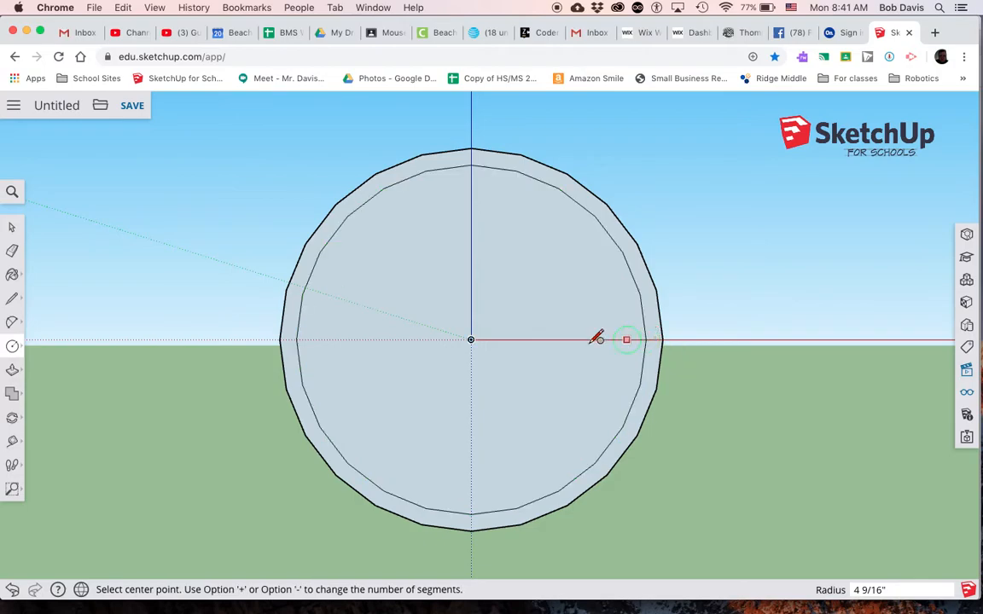
pyautogui.click(472, 339)
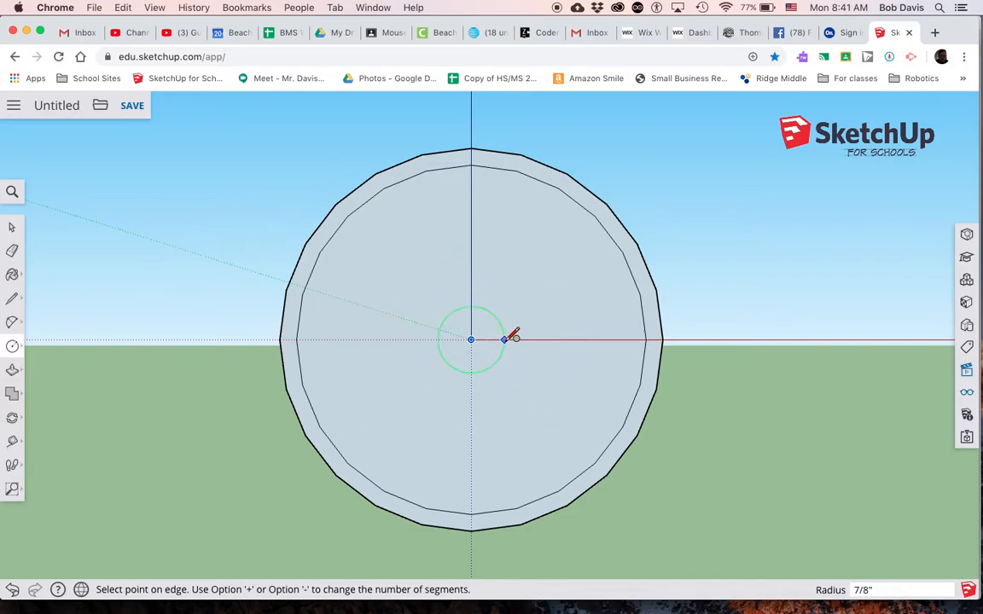
pyautogui.click(505, 340)
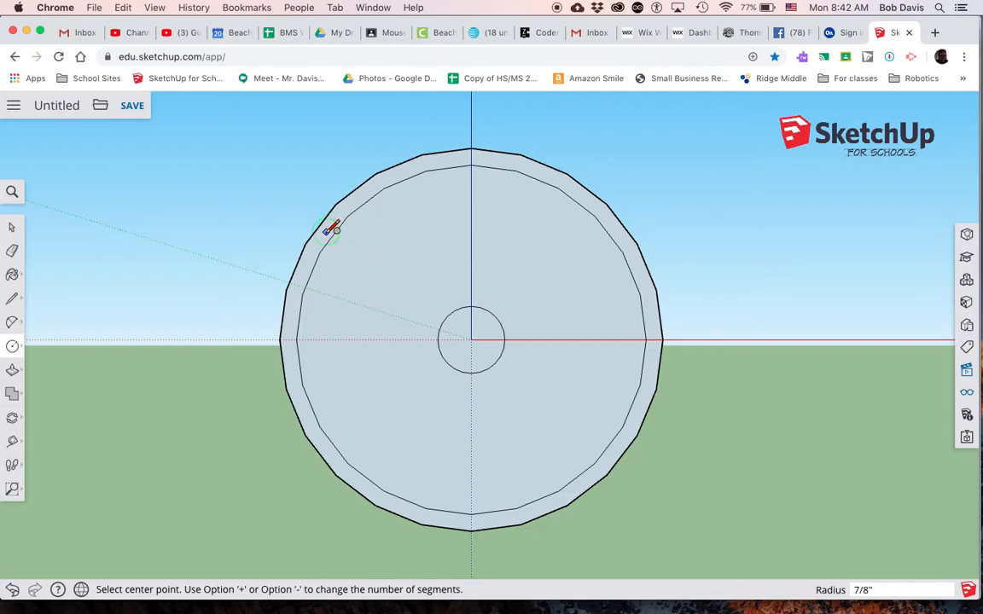
# Step: Try deleting the face between the inner rim circle and the hub circle, and undo the deletion
pyautogui.press('space')
pyautogui.click(393, 284)
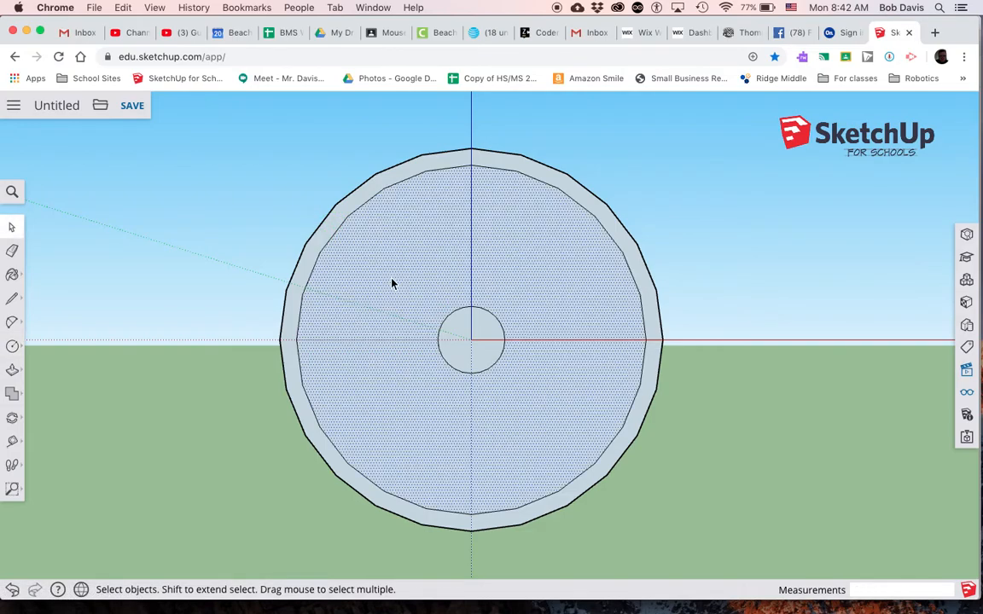
pyautogui.press('Delete')
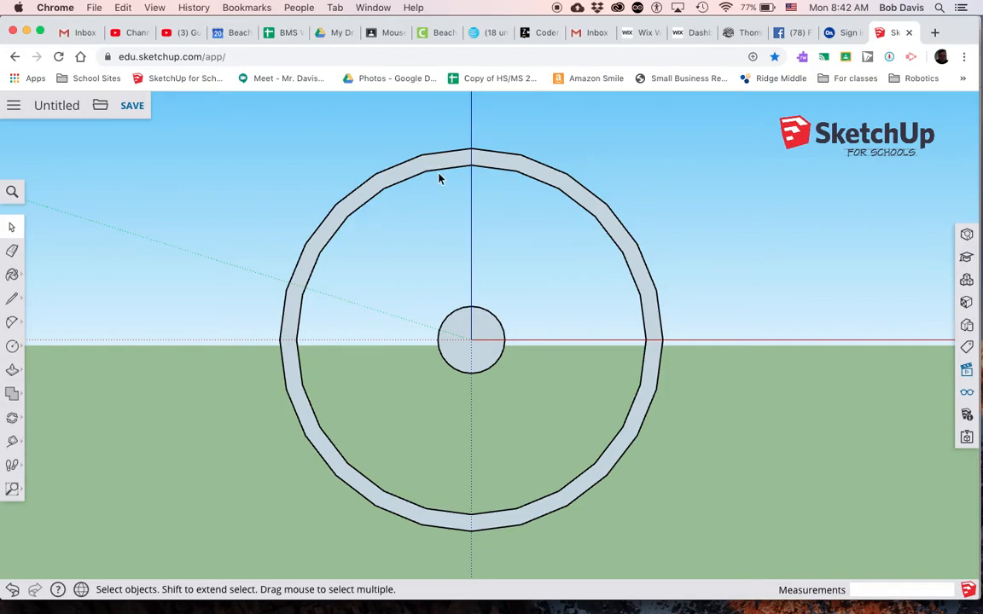
pyautogui.press('super+z')
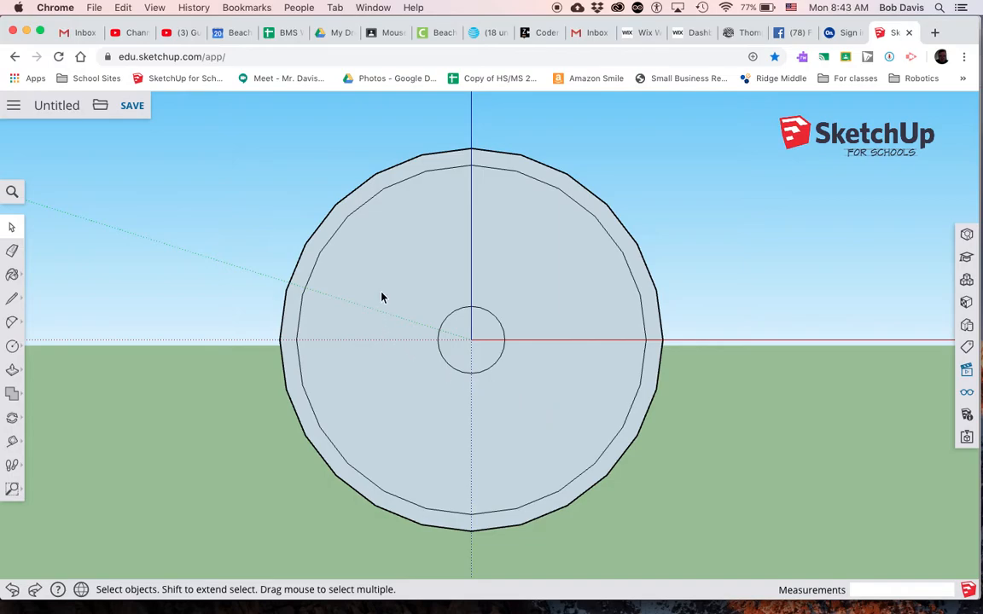
# Step: Draw three separate circles on the blue axis between rim and hub, with radii of about 5/8", 7/16" and 3/8" going inward
pyautogui.click(14, 346)
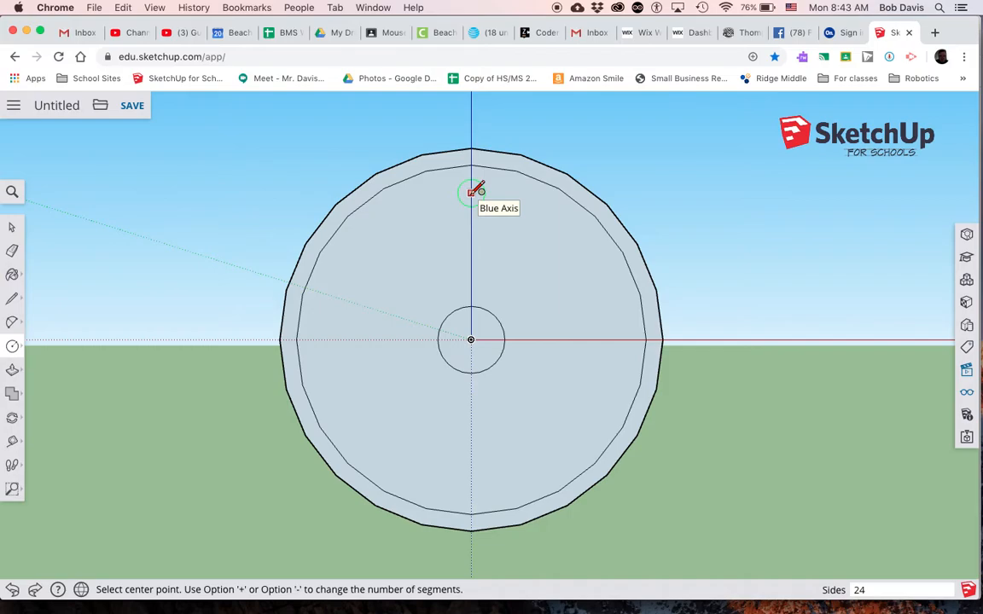
pyautogui.click(471, 192)
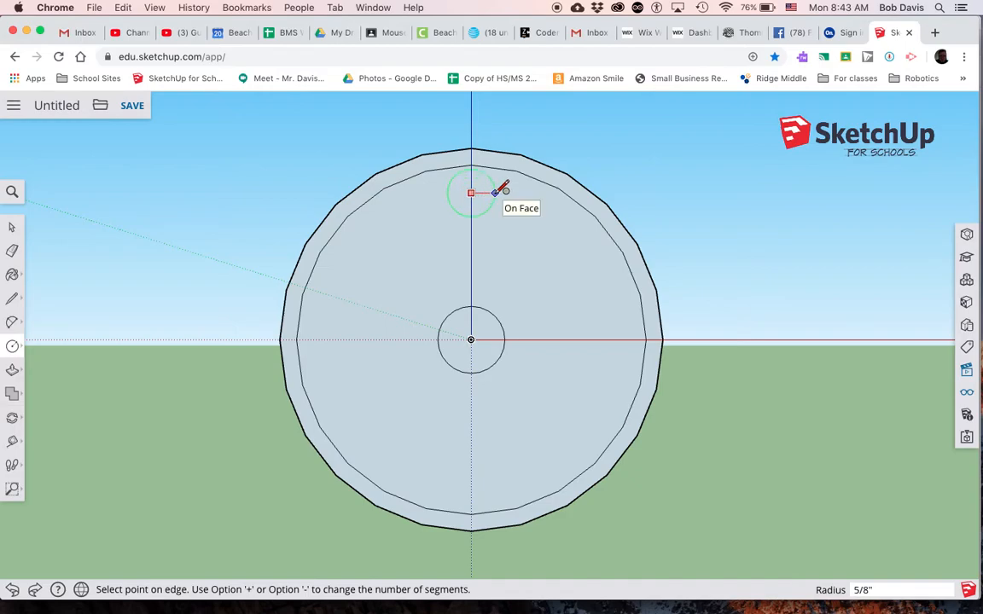
pyautogui.click(495, 192)
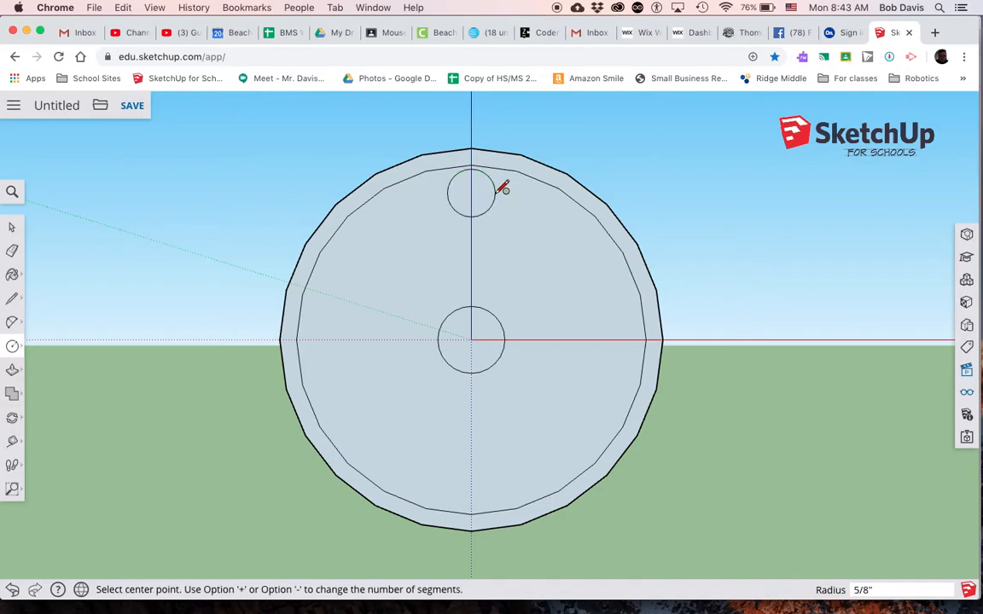
pyautogui.click(471, 243)
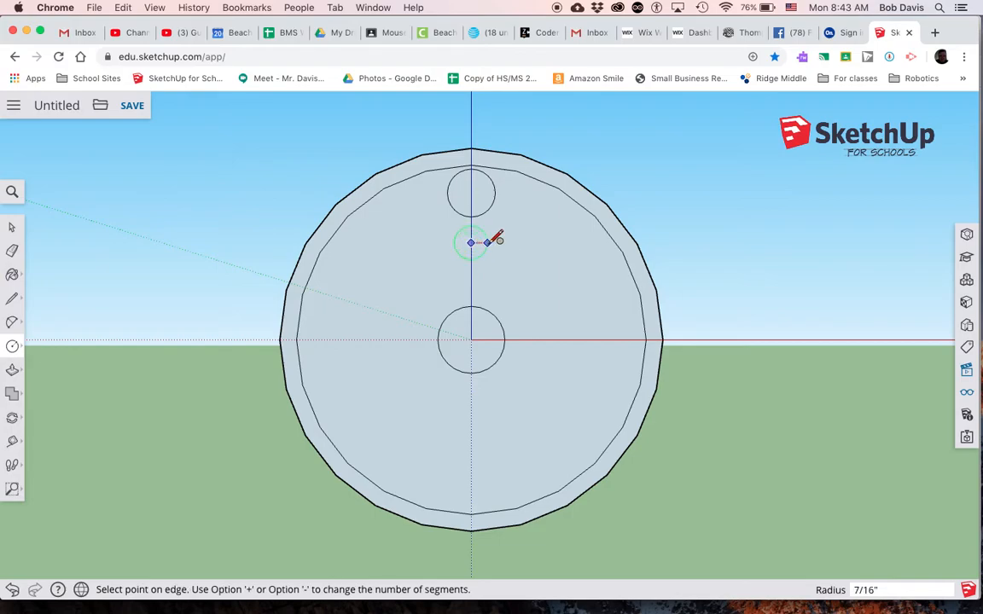
pyautogui.click(488, 242)
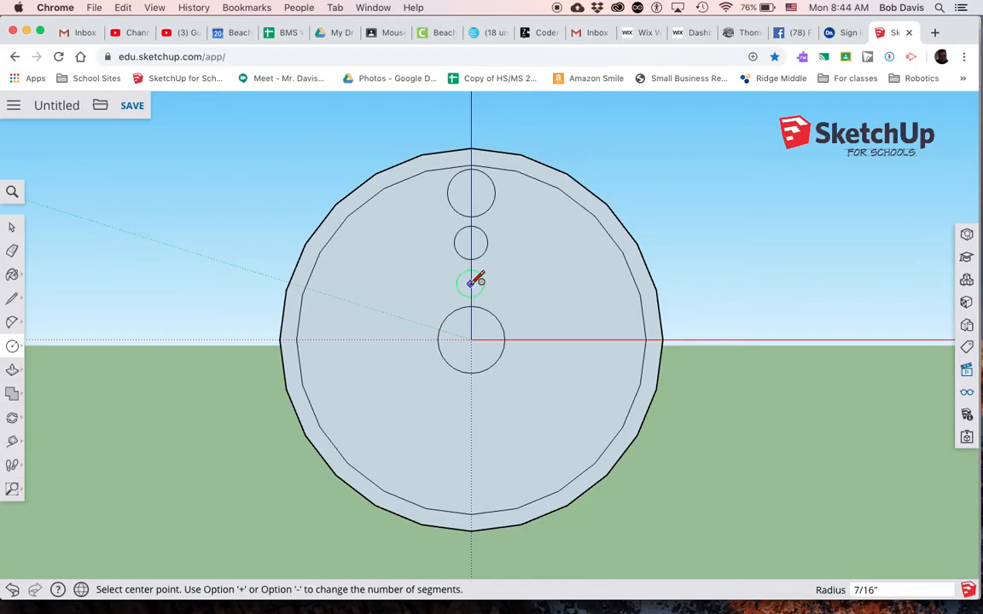
pyautogui.scroll(5, 476, 282)
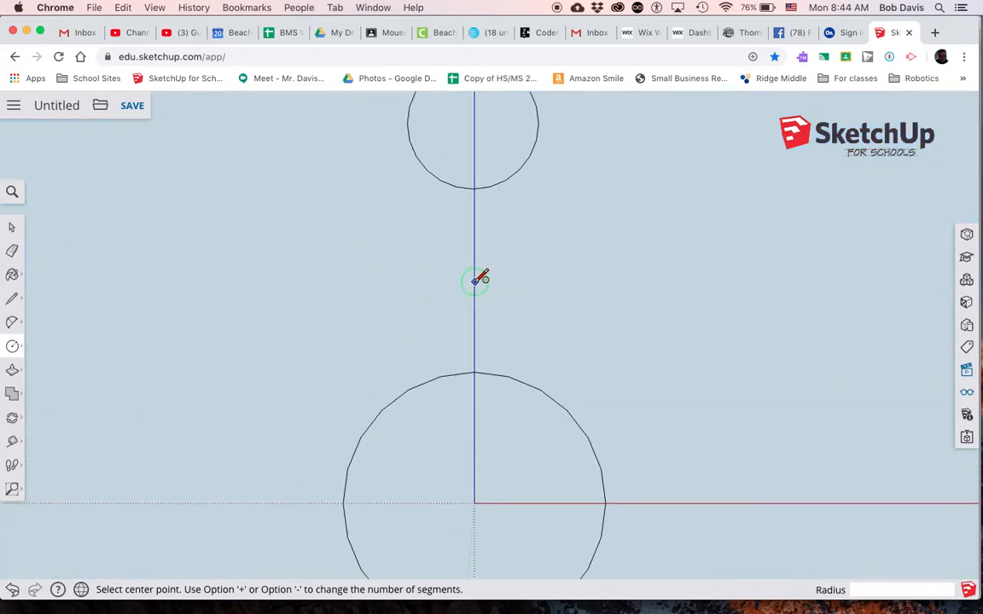
pyautogui.click(475, 282)
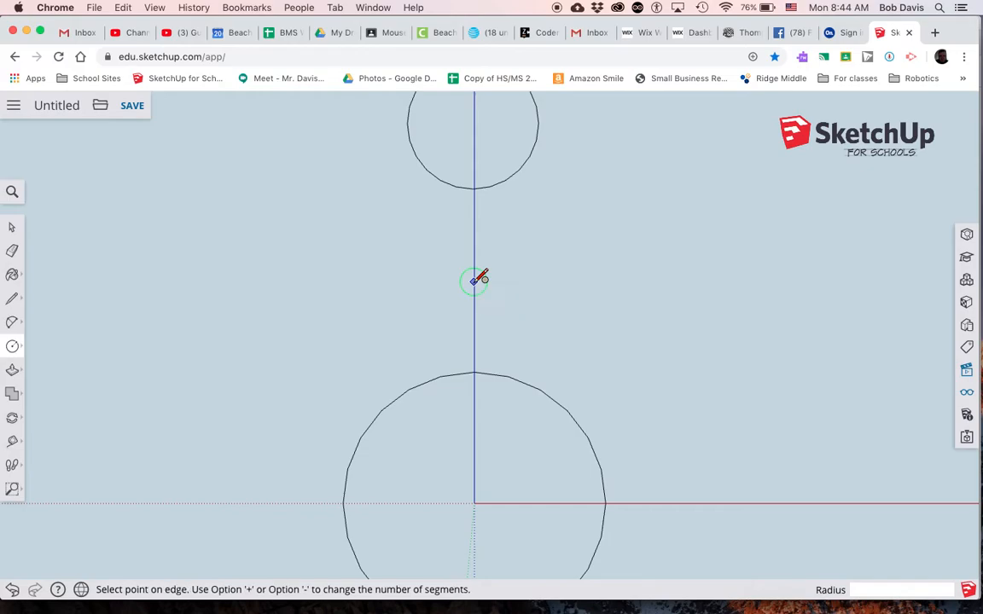
pyautogui.click(531, 281)
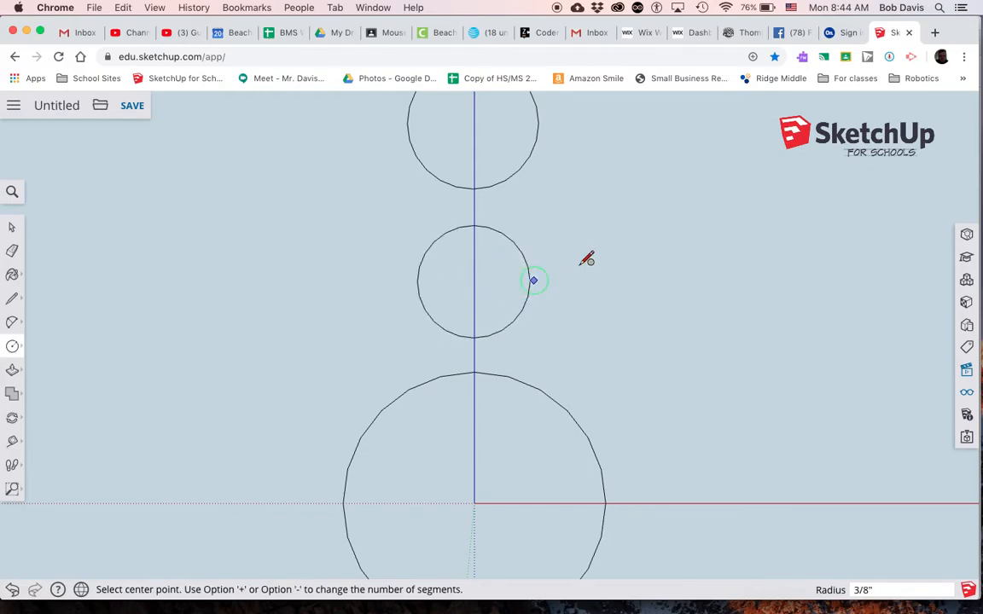
# Step: Draw a 2 Point Arc joining the left sides of the two smallest circles, bulging about 1/8" inward toward the blue axis
pyautogui.scroll(-5, 584, 258)
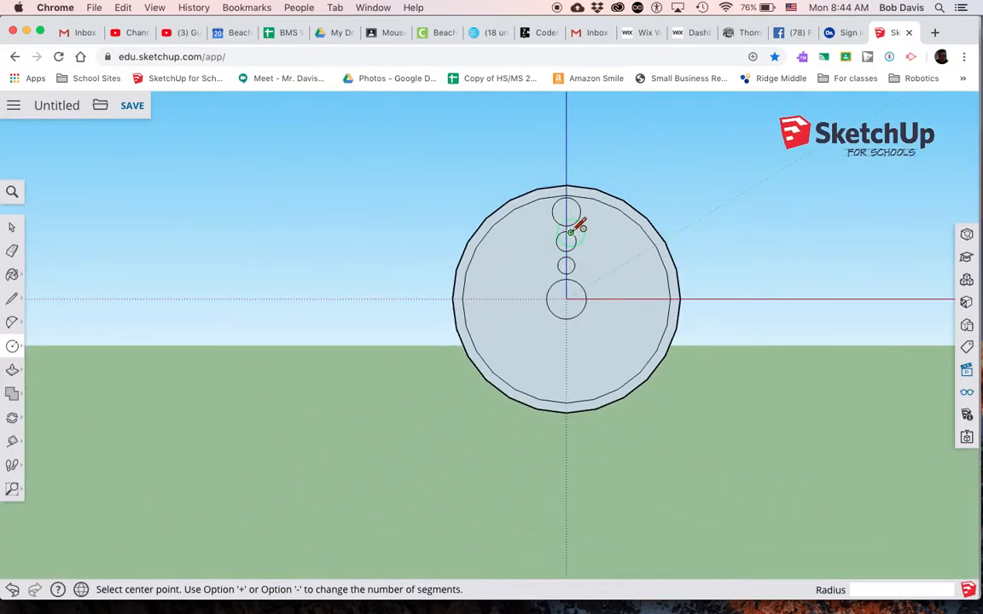
pyautogui.scroll(5, 581, 224)
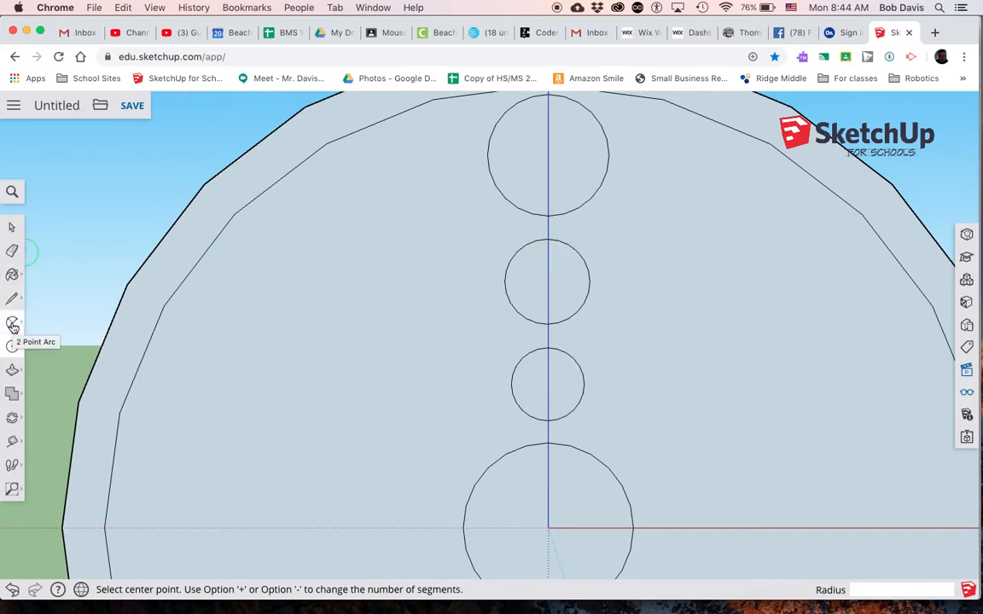
pyautogui.click(13, 325)
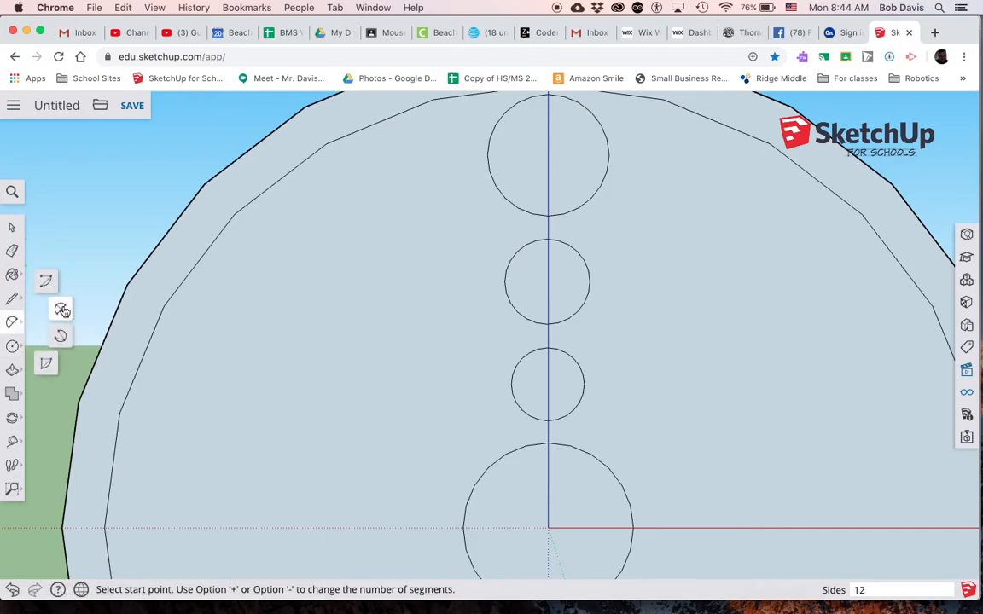
pyautogui.click(61, 309)
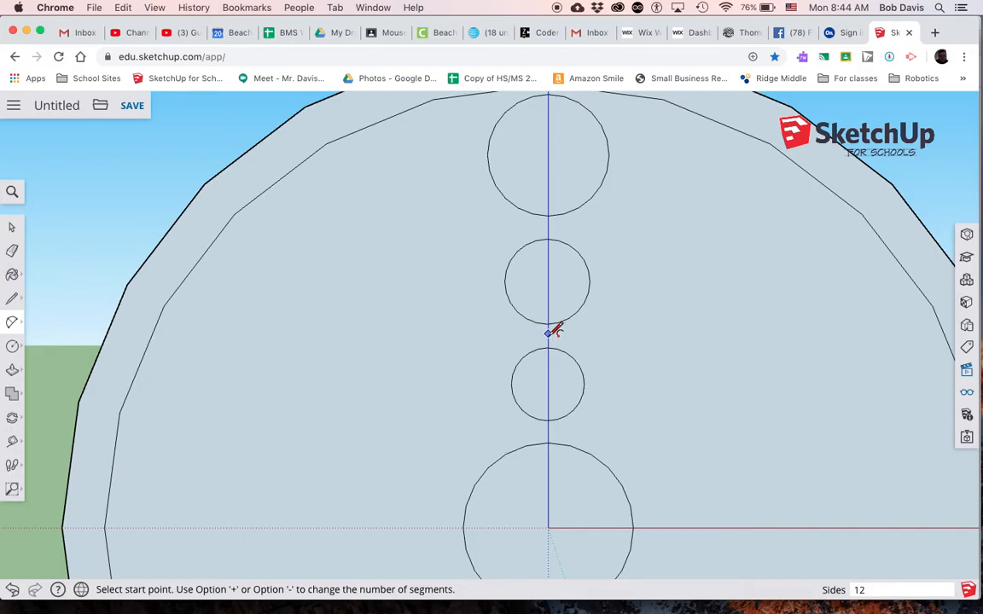
pyautogui.scroll(3, 549, 333)
pyautogui.scroll(1, 549, 333)
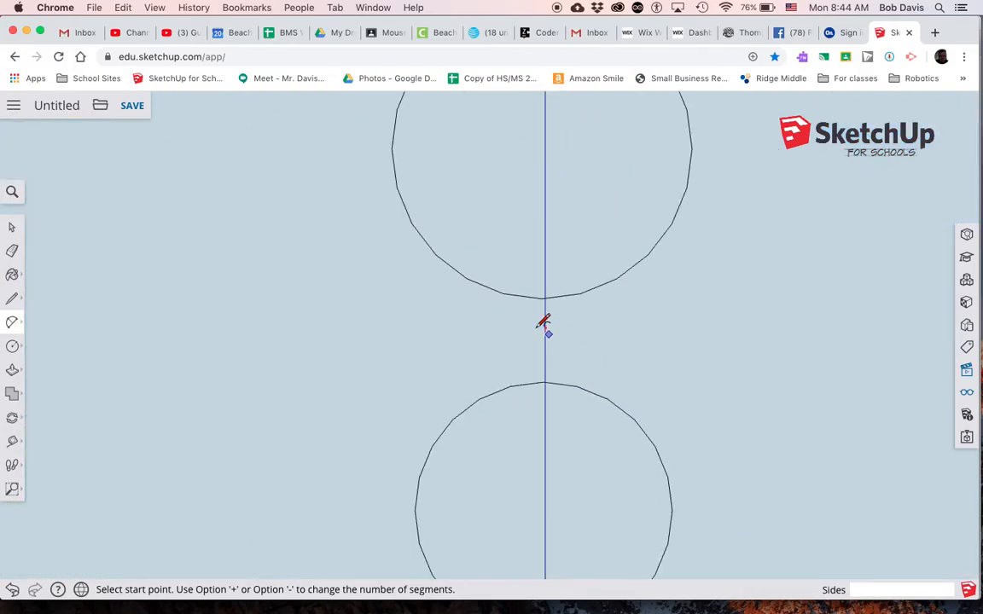
pyautogui.click(468, 277)
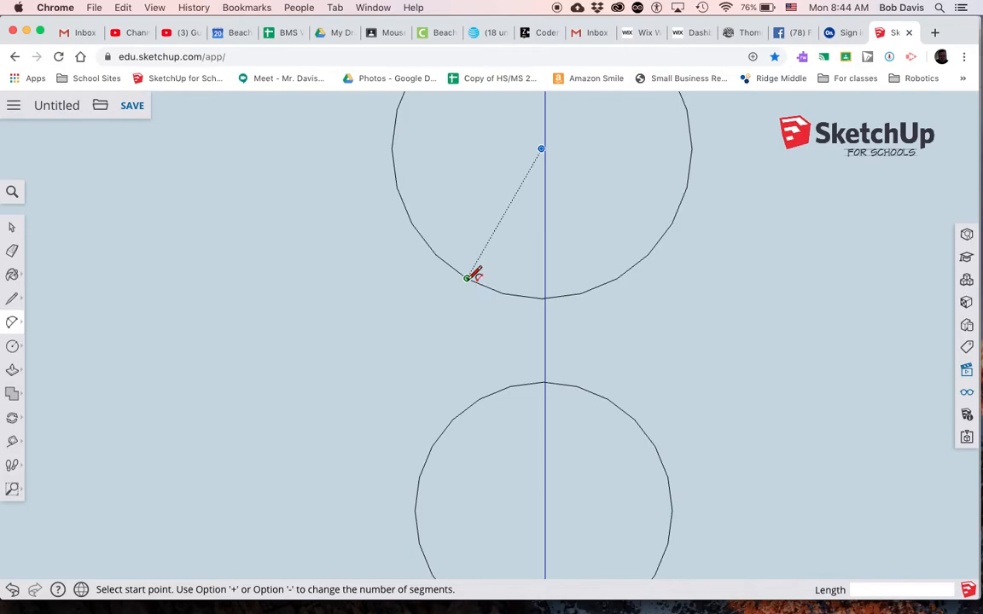
pyautogui.click(480, 397)
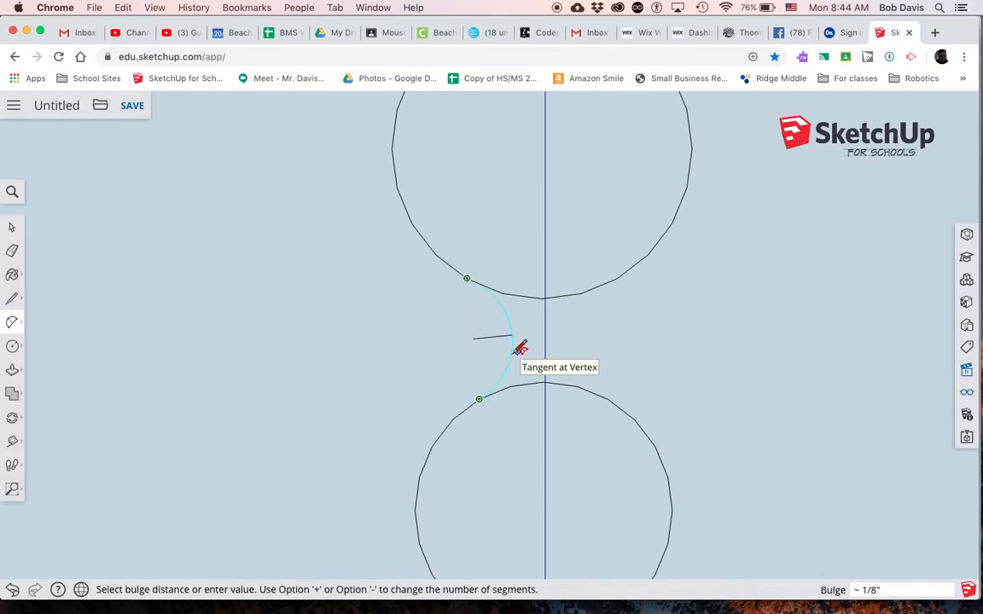
pyautogui.click(520, 348)
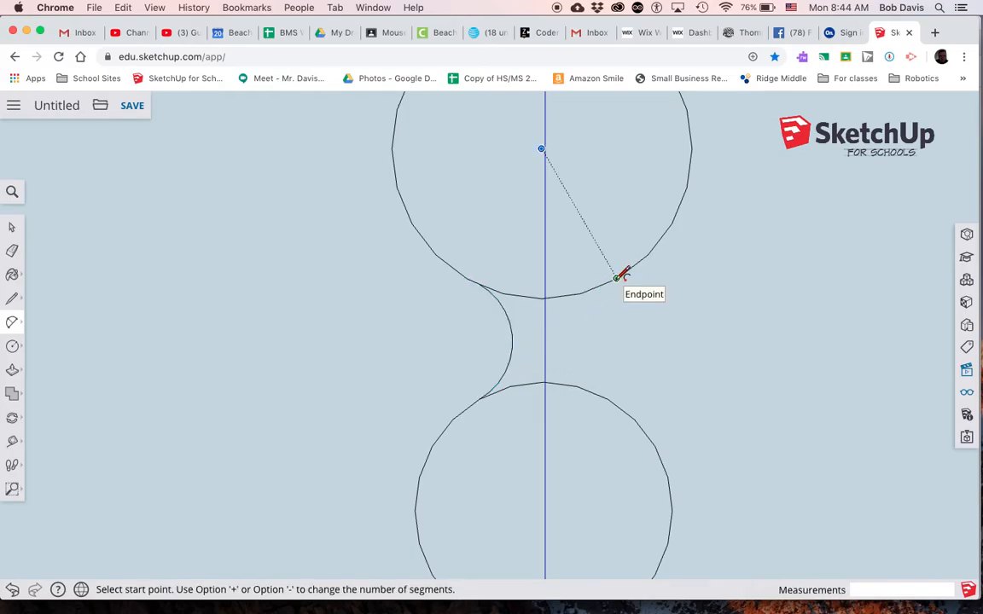
pyautogui.click(616, 278)
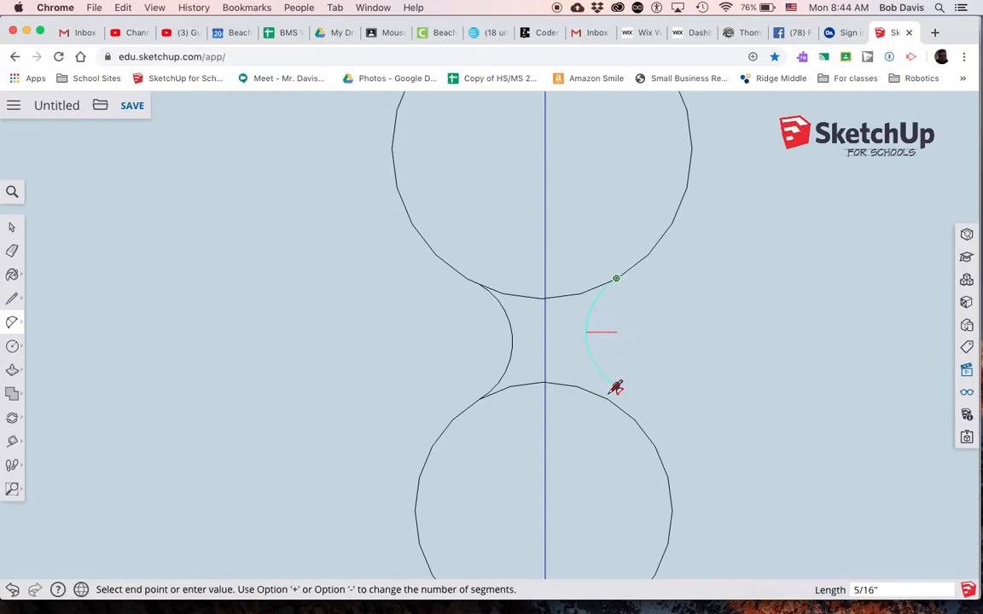
pyautogui.click(607, 399)
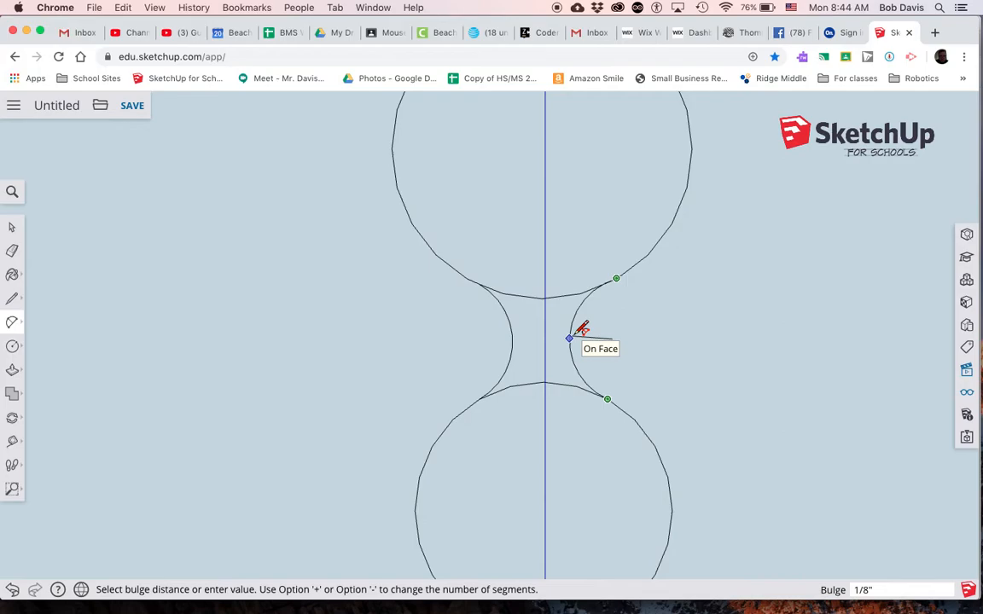
pyautogui.press('Escape')
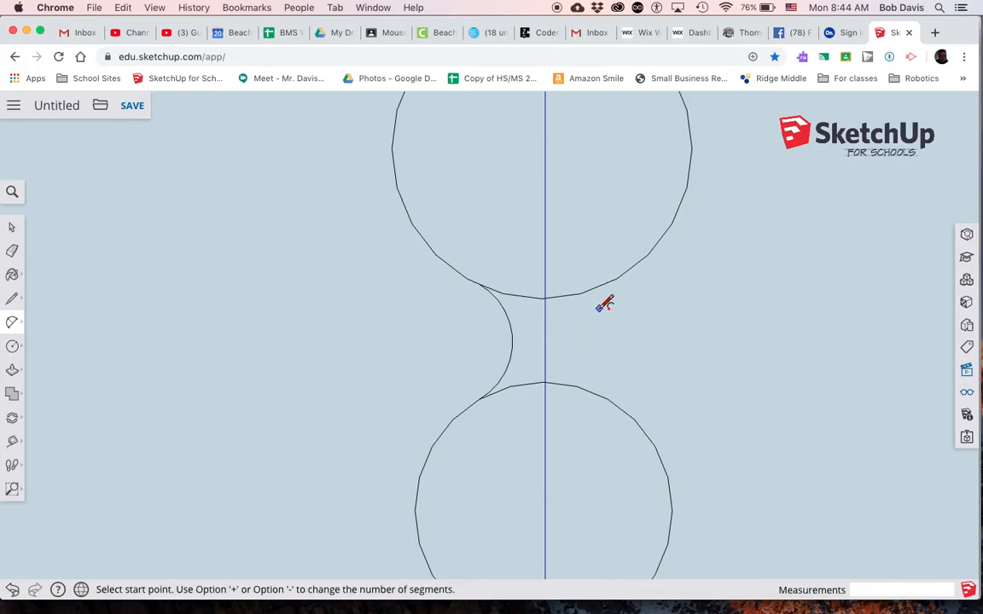
# Step: Draw a matching arc joining the right sides of the two smallest circles, bulging about 1/8" toward the blue axis
pyautogui.click(607, 399)
pyautogui.click(613, 281)
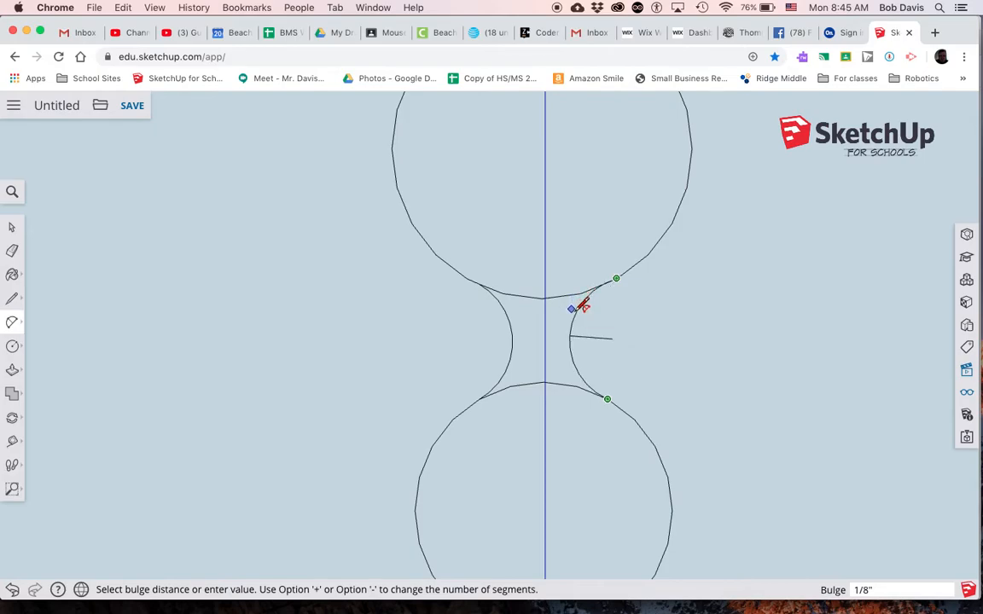
pyautogui.click(583, 305)
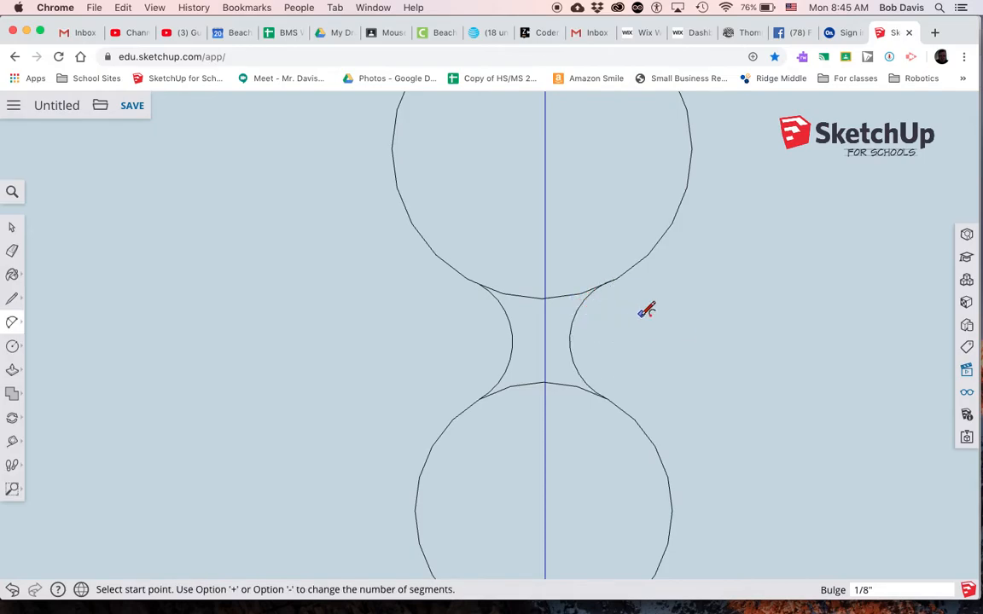
# Step: Erase the circle edges between the two arcs so both small circles merge into one continuous outline
pyautogui.press('e')
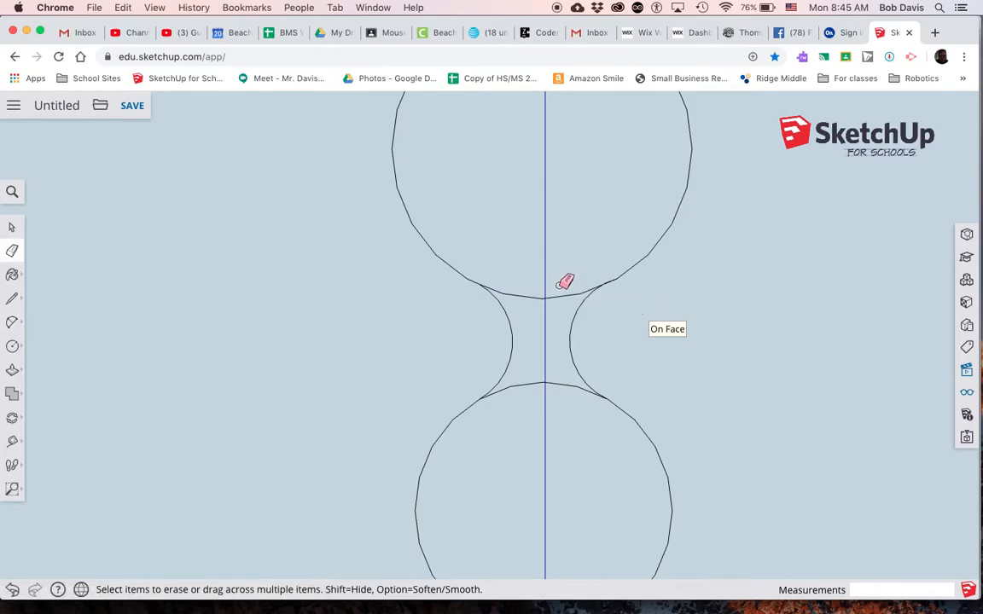
pyautogui.moveTo(559, 284); pyautogui.dragTo(558, 308)
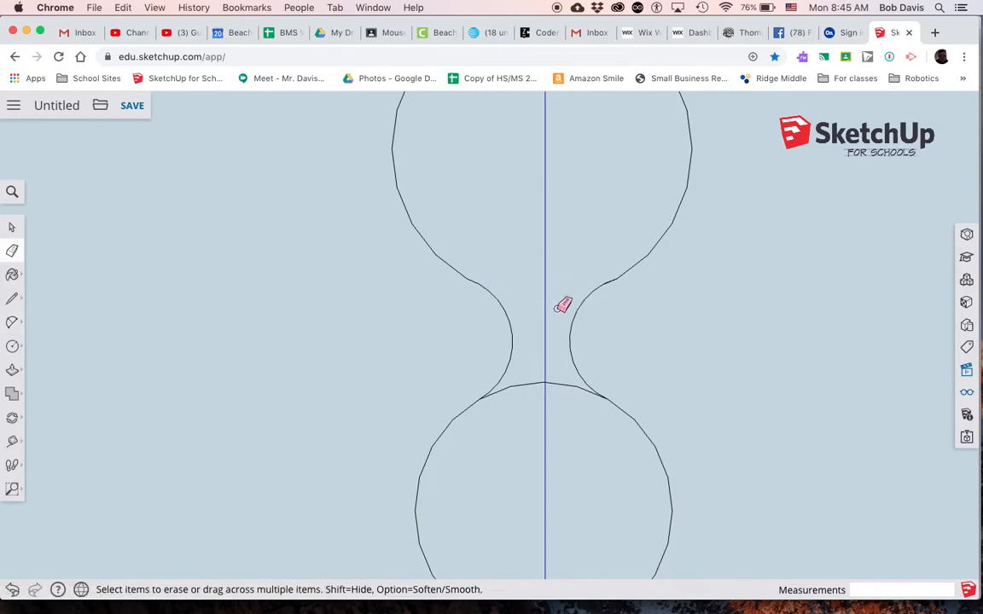
pyautogui.click(553, 387)
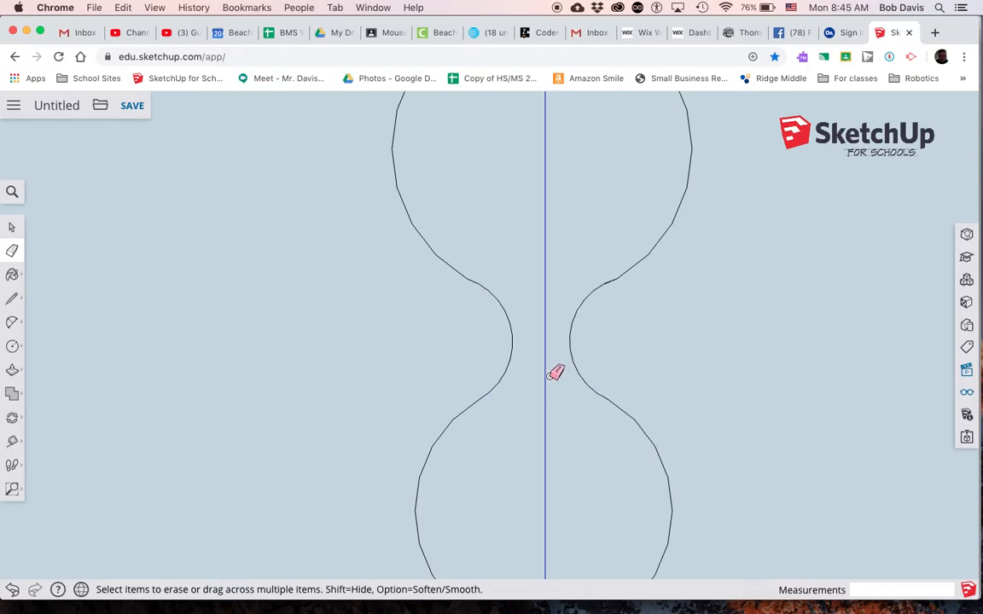
pyautogui.scroll(-5, 556, 380)
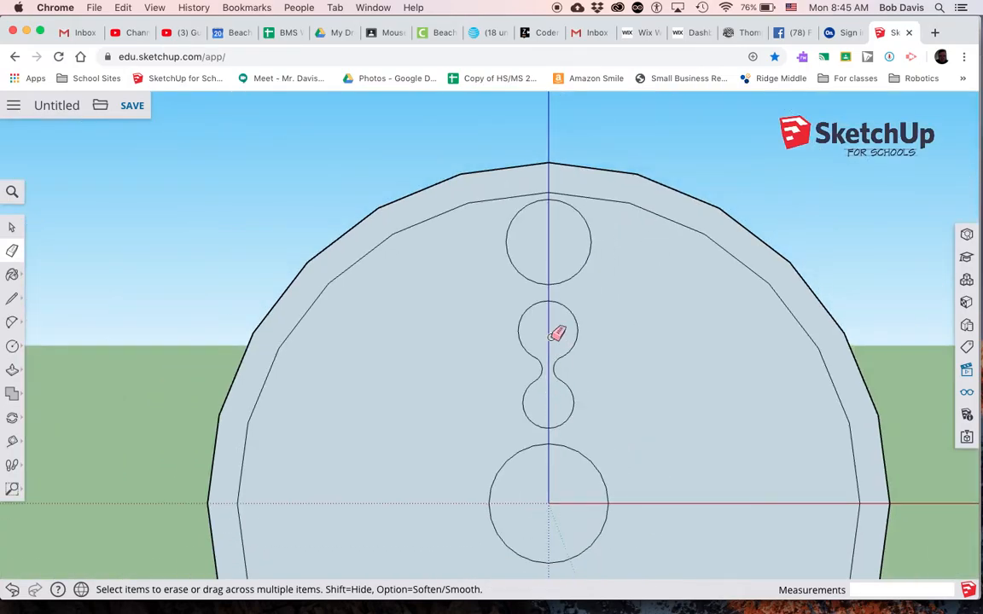
pyautogui.scroll(5, 553, 275)
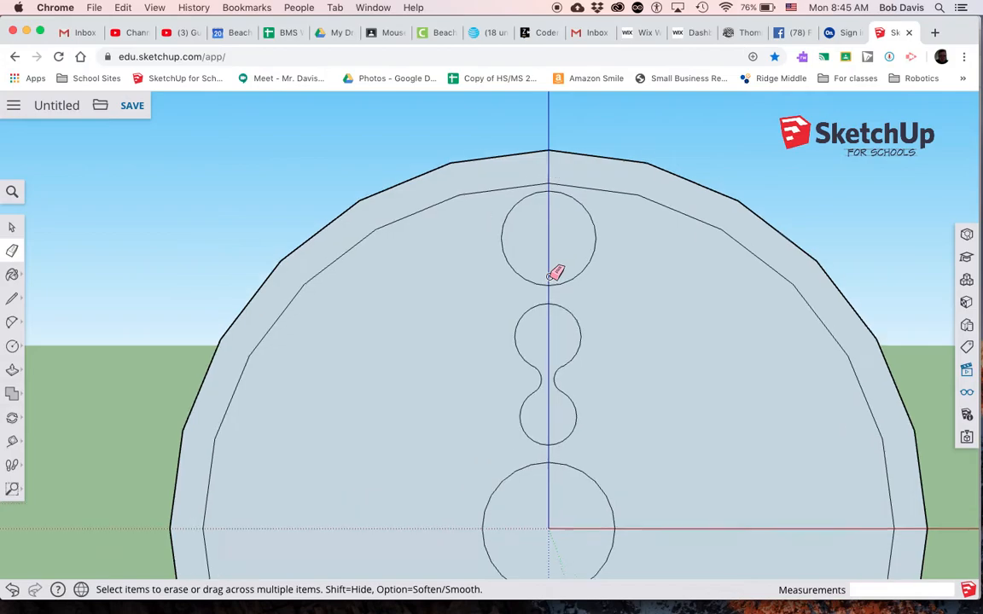
# Step: Draw 2 Point Arcs joining both sides of the largest circle to the middle circle, each bulging about 1/16" toward the blue axis
pyautogui.scroll(2, 555, 273)
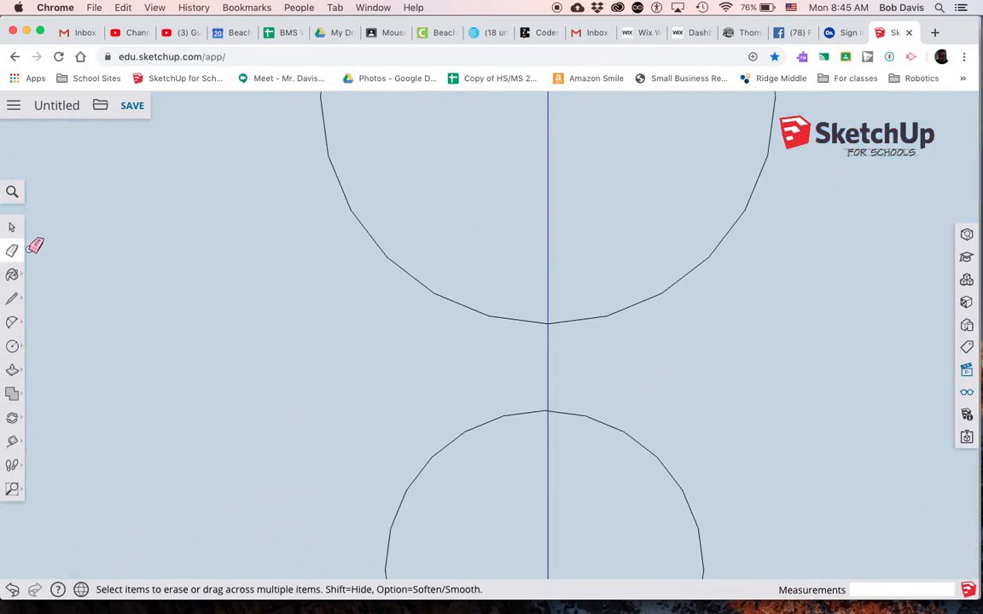
pyautogui.click(13, 321)
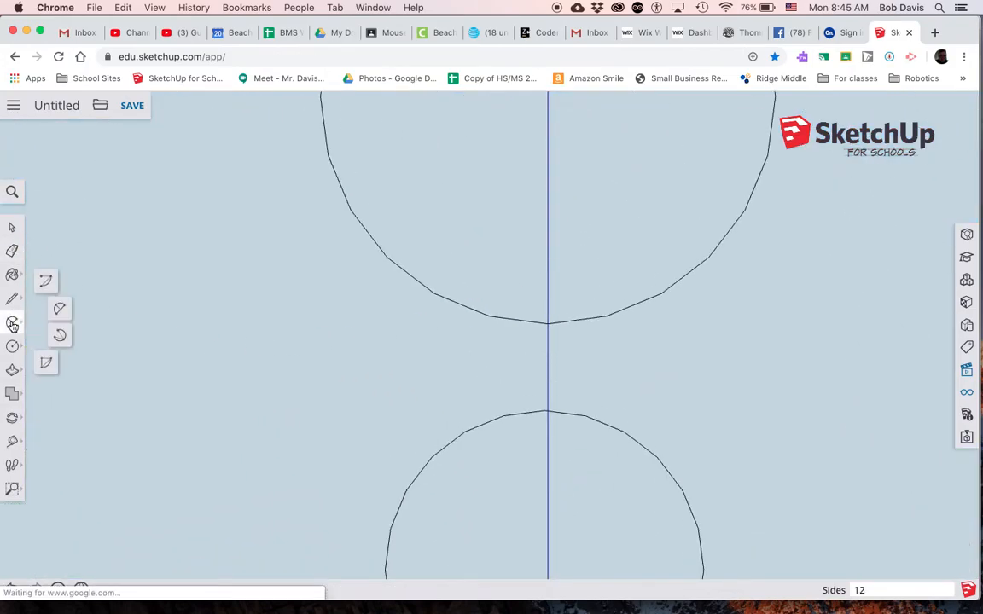
pyautogui.click(433, 294)
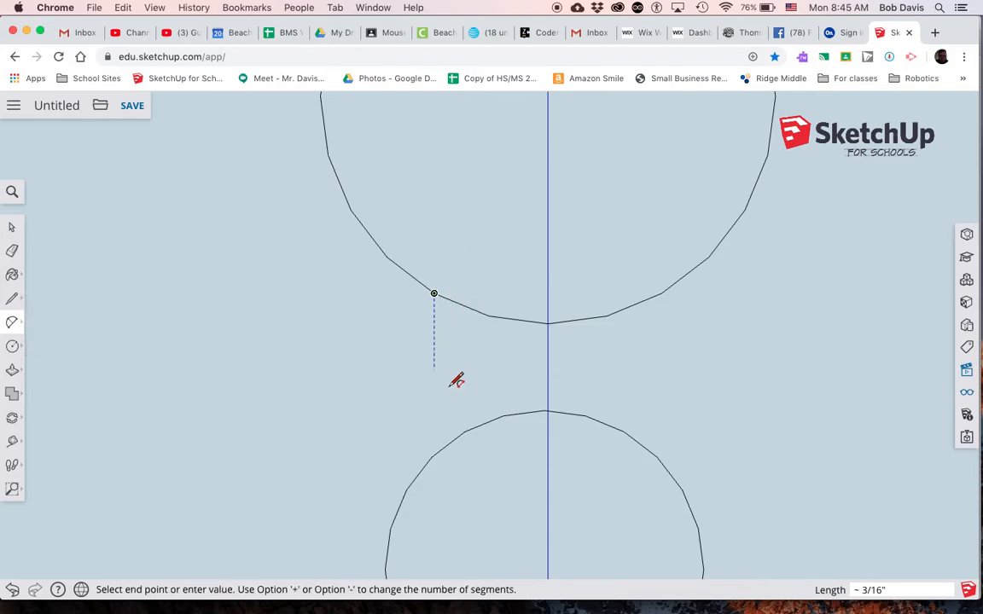
pyautogui.click(464, 431)
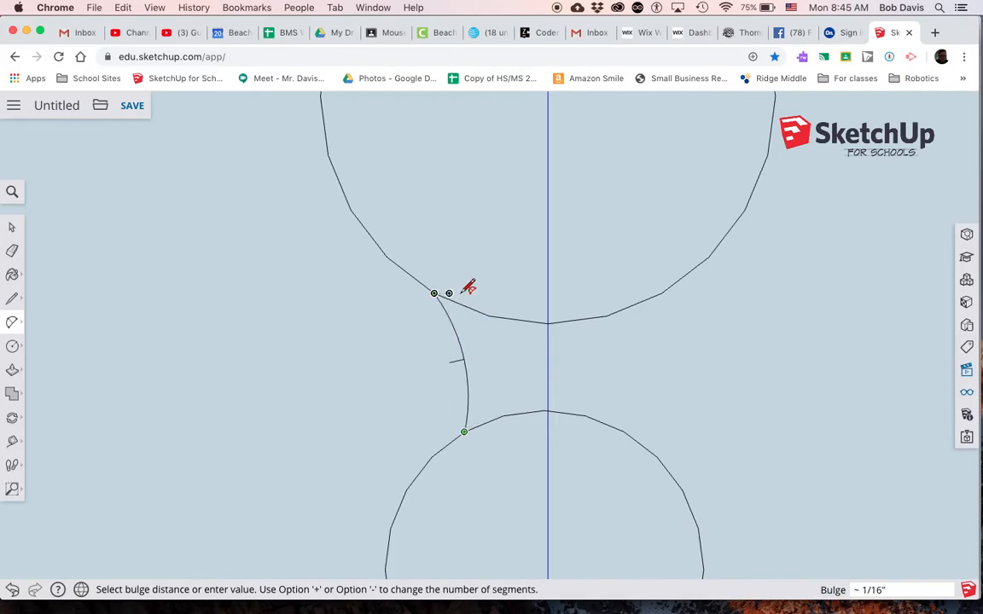
pyautogui.click(480, 375)
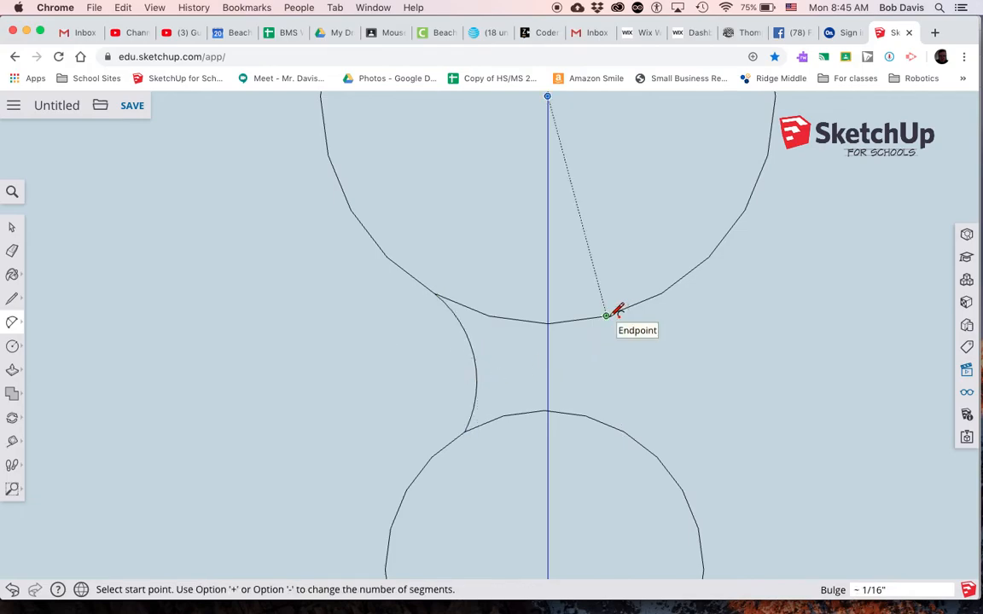
pyautogui.click(660, 294)
pyautogui.click(624, 432)
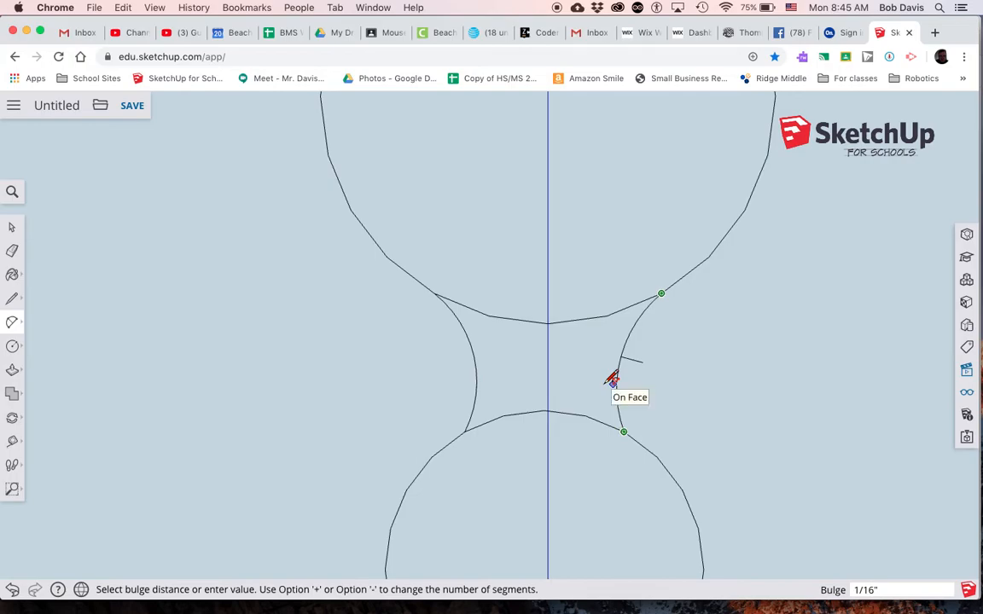
pyautogui.click(610, 380)
# Step: Erase the circle edges between the two arcs so the largest circle merges with the outline of the two smaller ones
pyautogui.press('e')
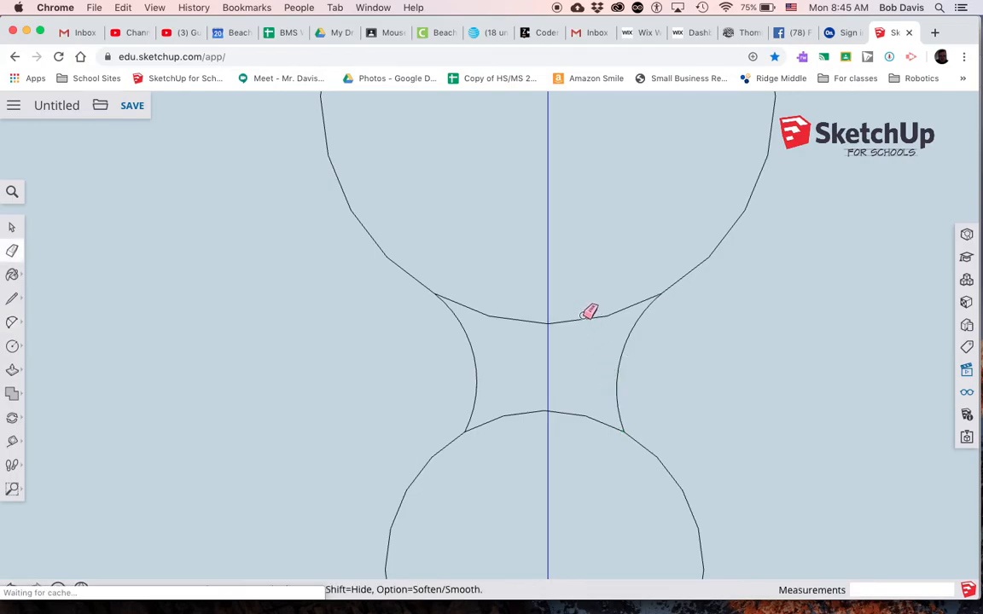
pyautogui.click(583, 315)
pyautogui.moveTo(579, 406); pyautogui.dragTo(577, 430)
pyautogui.scroll(-5, 570, 393)
pyautogui.scroll(-2, 570, 392)
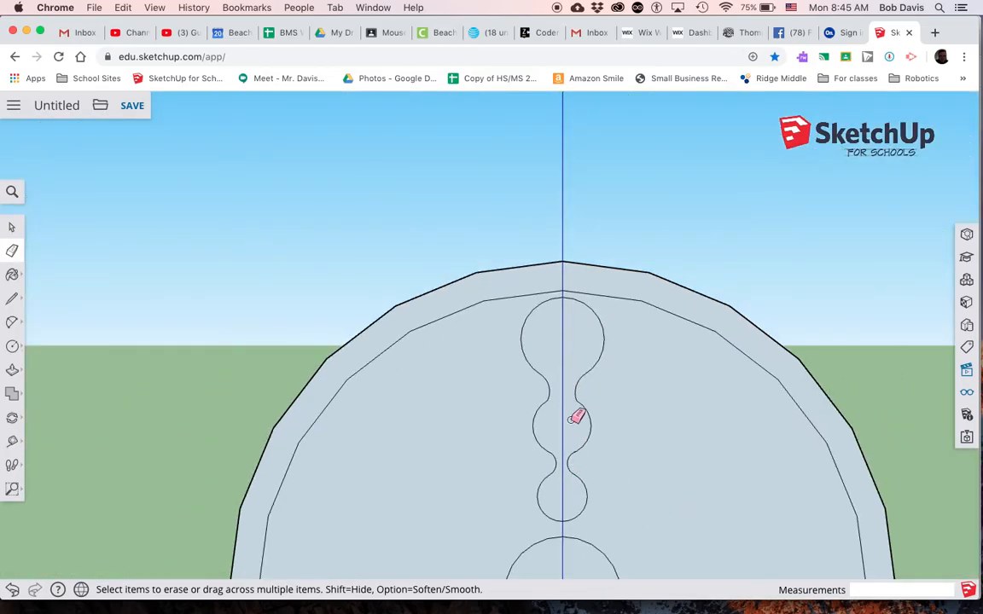
pyautogui.scroll(-5, 563, 420)
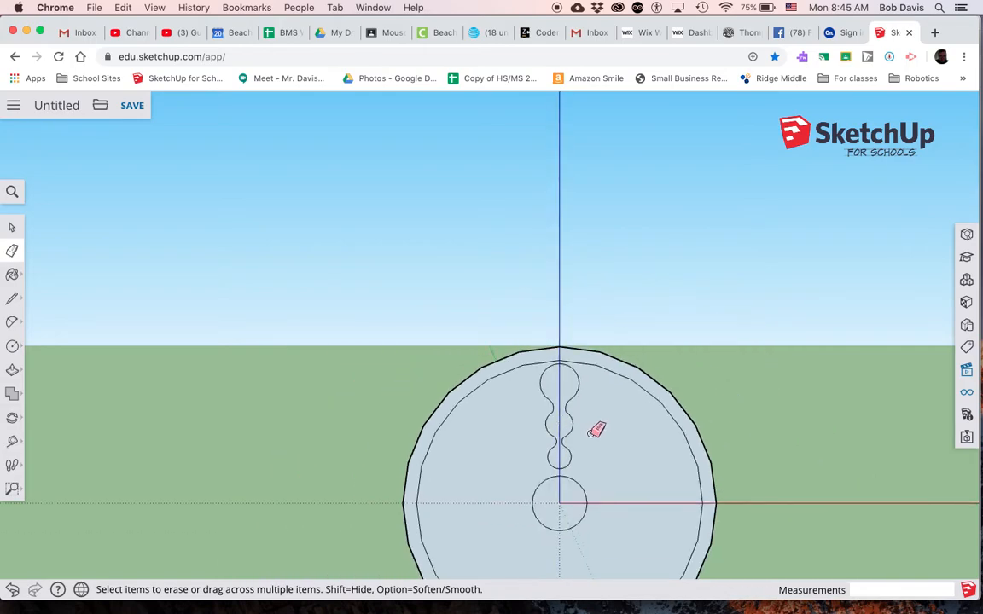
# Step: Delete the face inside the merged three-circle outline to open the spoke cut-out
pyautogui.press('space')
pyautogui.click(558, 425)
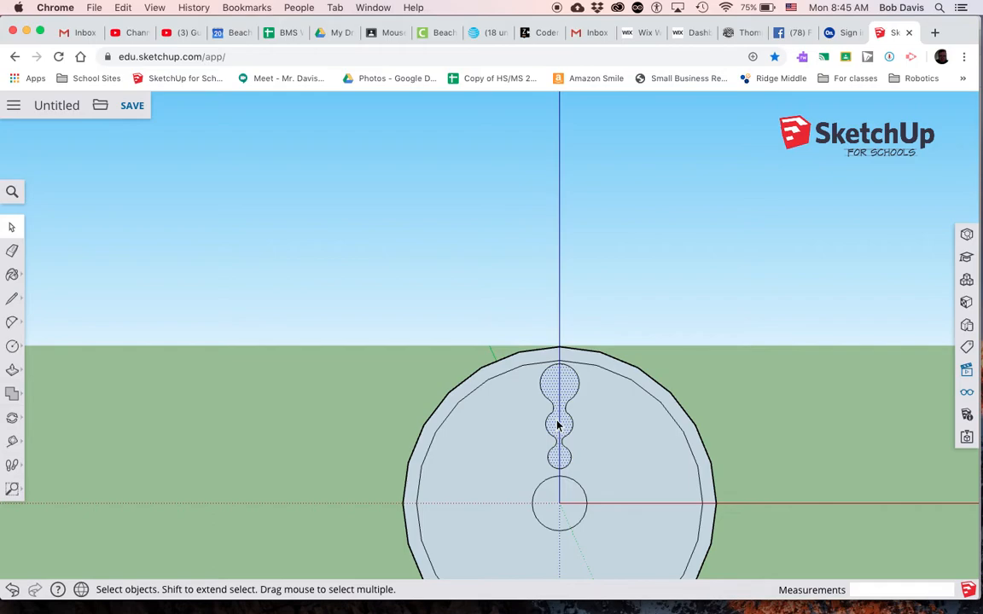
pyautogui.press('Delete')
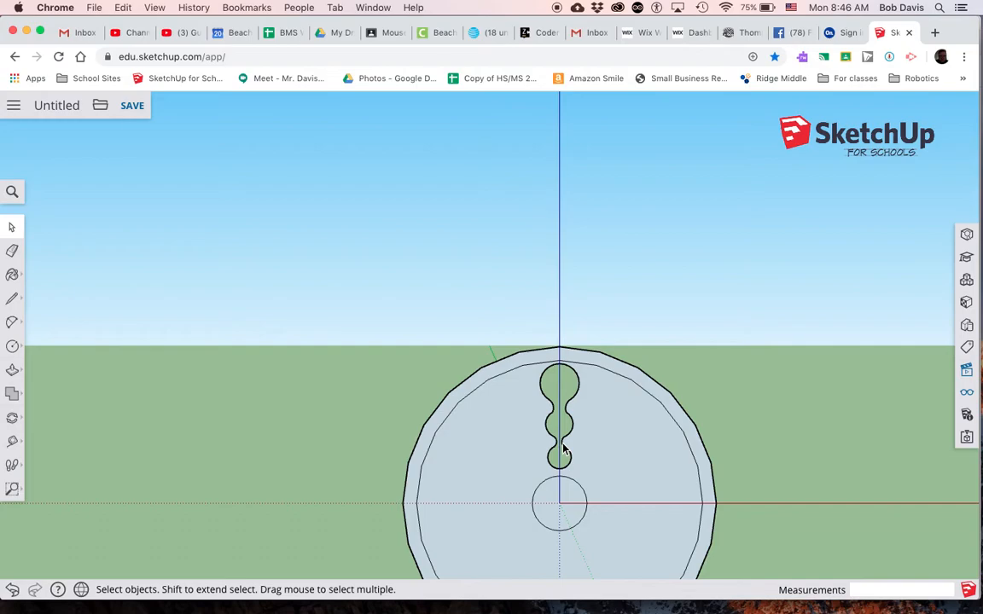
# Step: Delete the inner rim circle and the hub circle, keeping the wheel's outer edge and the spoke cut-out
pyautogui.hotkey('shift', 'z')
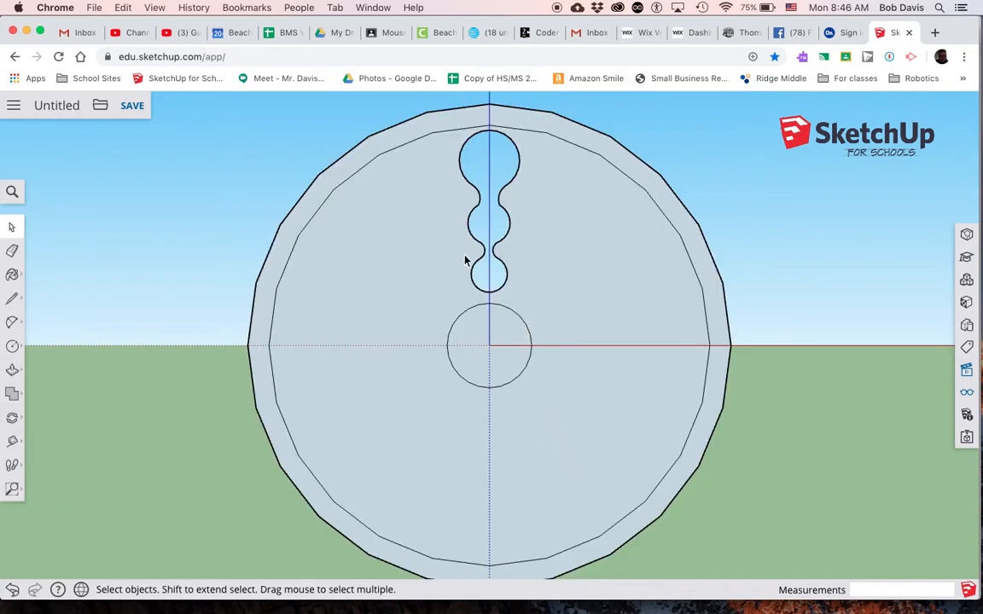
pyautogui.click(457, 132)
pyautogui.click(456, 131)
pyautogui.press('Delete')
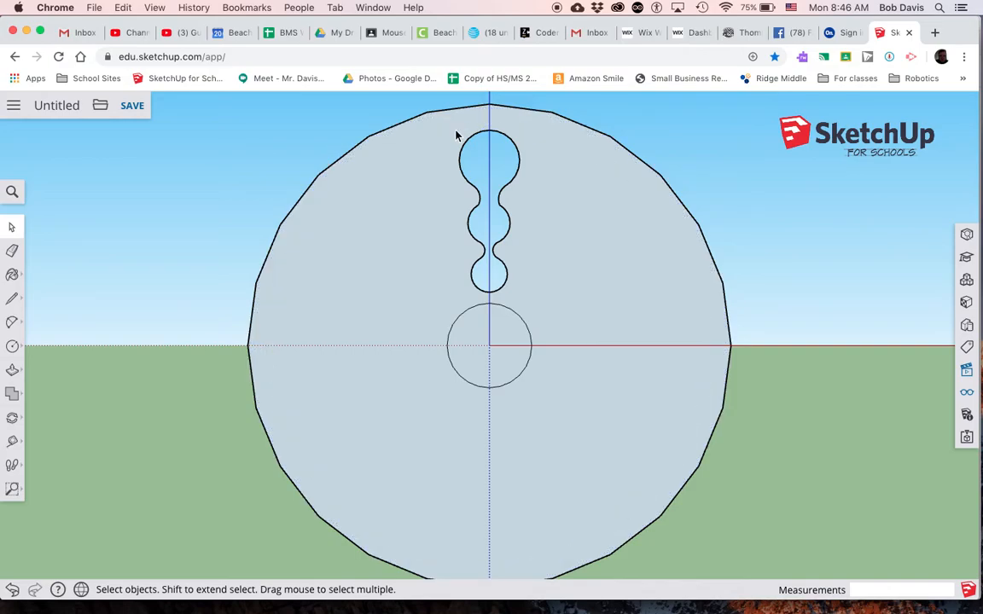
pyautogui.click(472, 312)
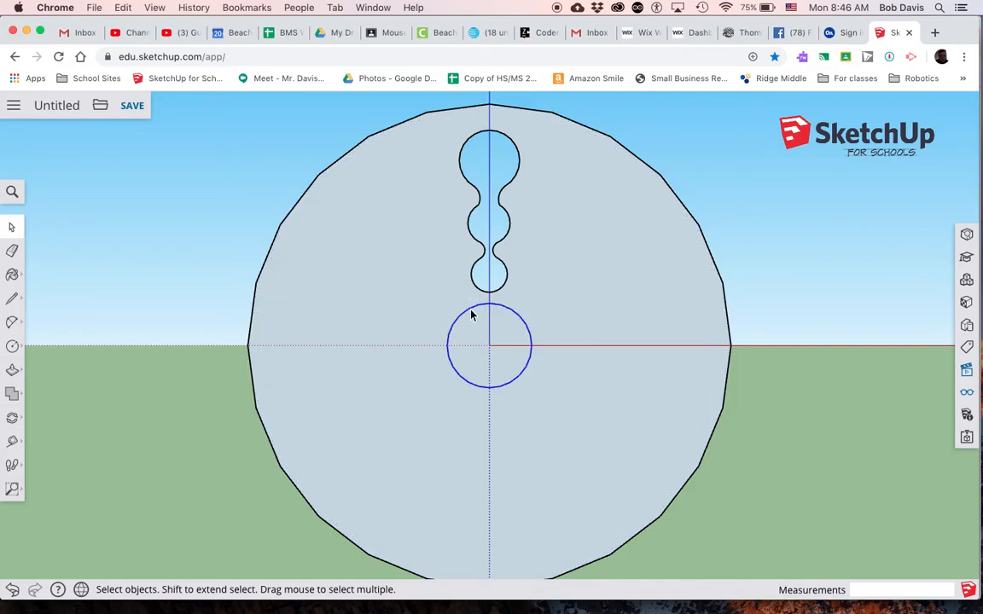
pyautogui.press('Delete')
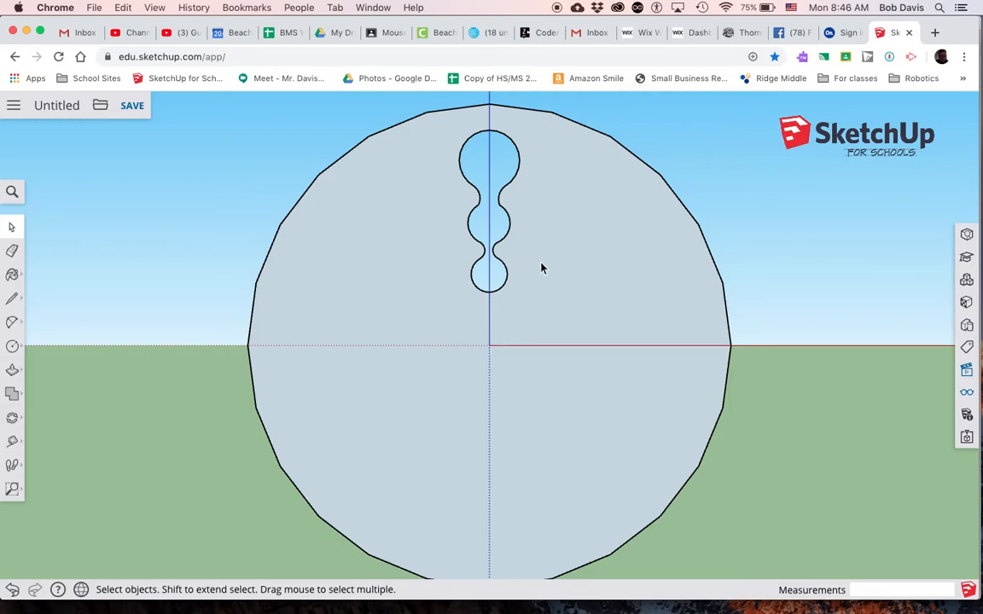
# Step: Try to rotate a copy of the spoke cut-out outline 45 degrees about the wheel's center, and undo it
pyautogui.click(448, 131)
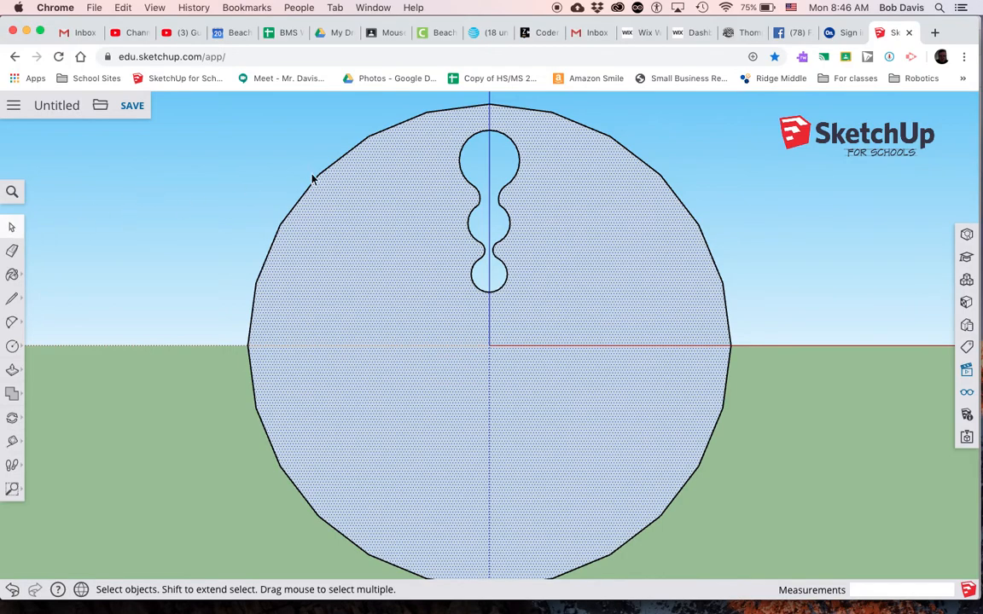
pyautogui.moveTo(448, 126); pyautogui.dragTo(526, 313)
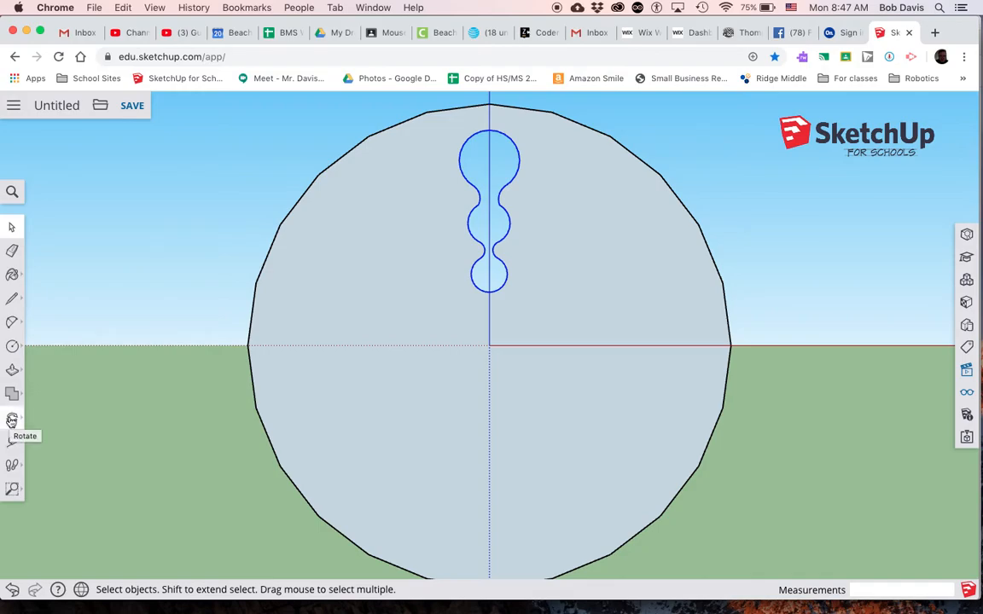
pyautogui.click(12, 419)
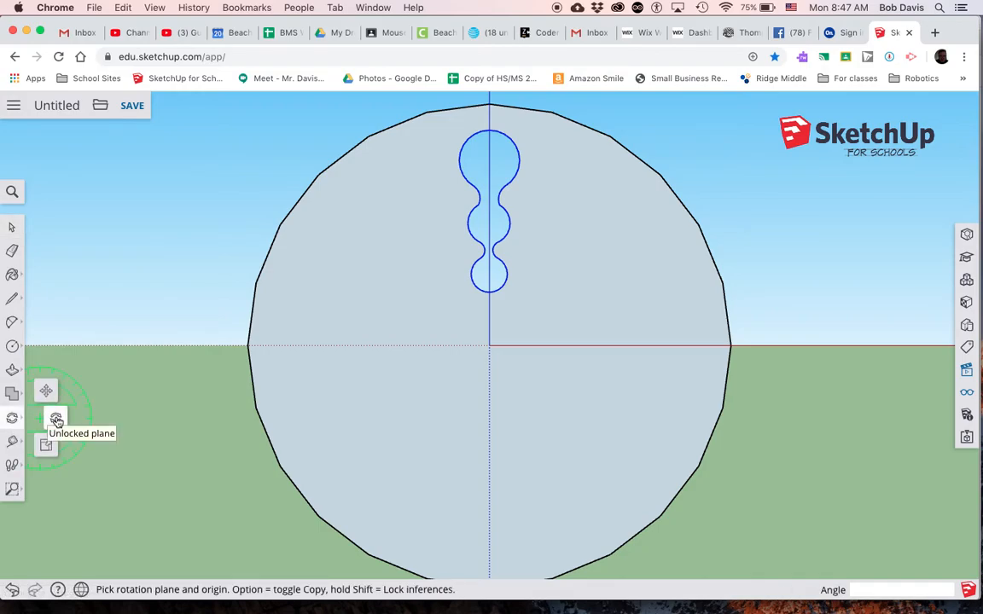
pyautogui.click(489, 345)
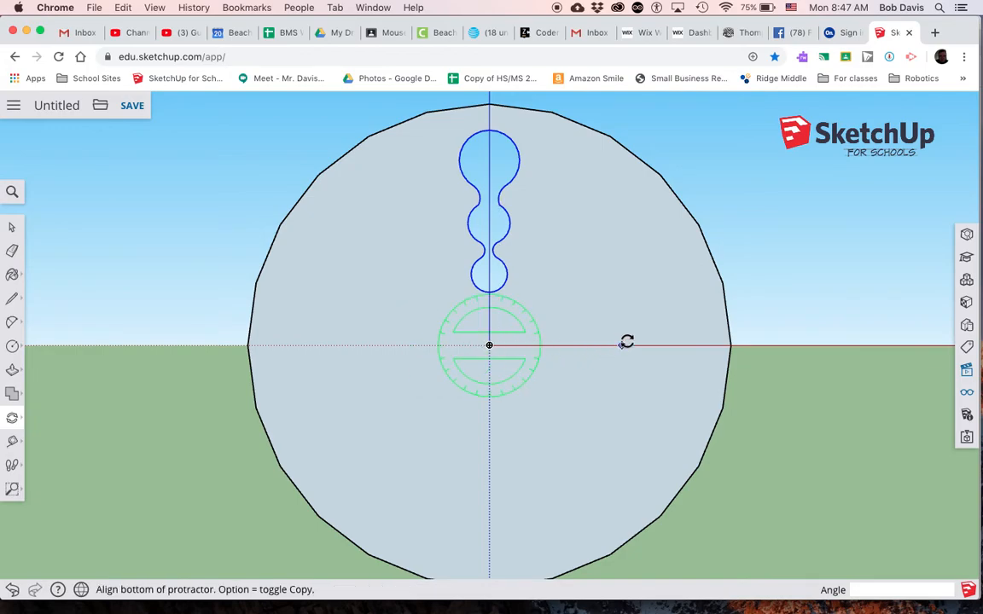
pyautogui.click(676, 345)
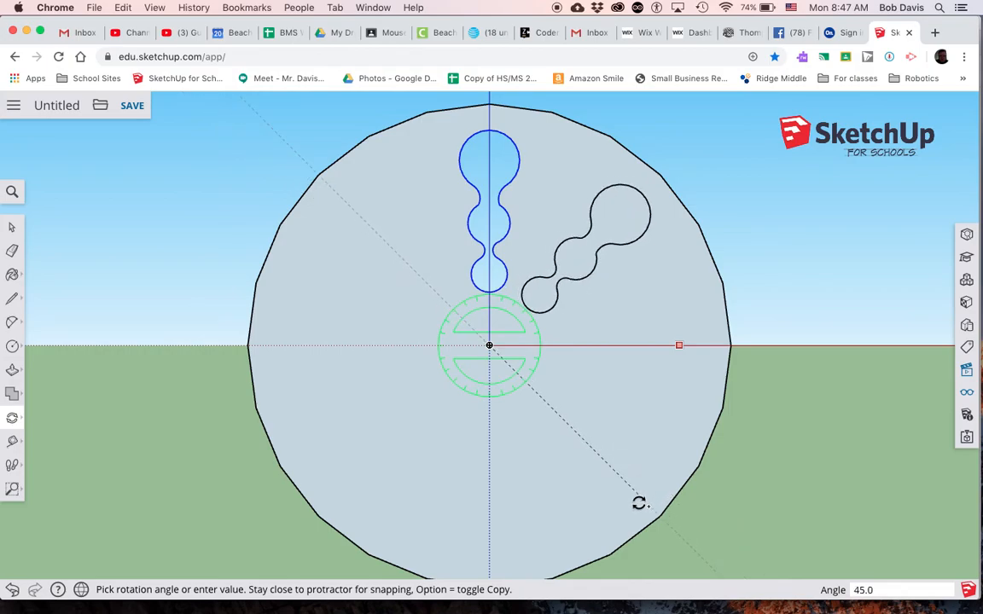
pyautogui.write('45')
pyautogui.press('Return')
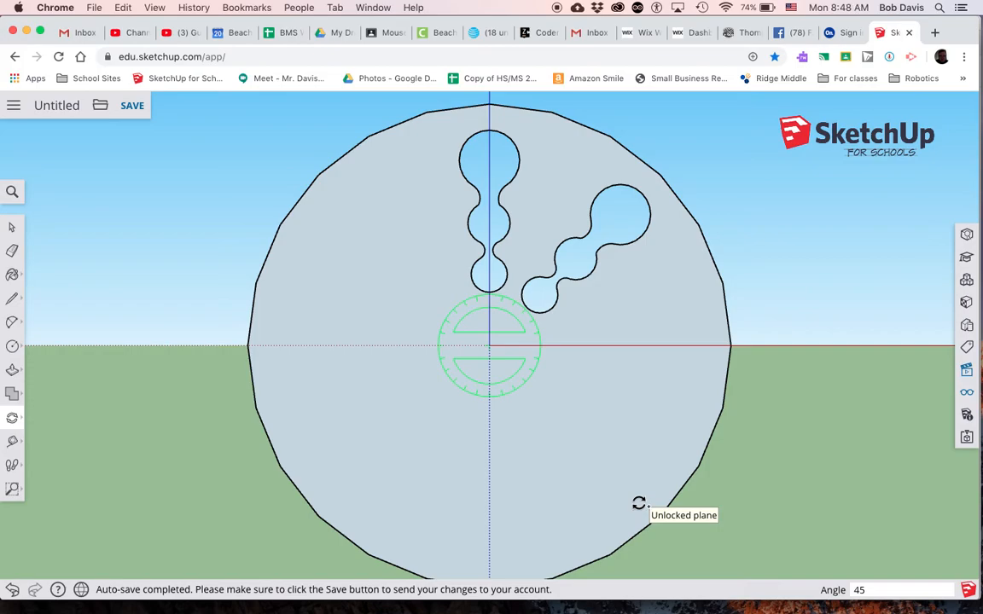
pyautogui.press('super+z')
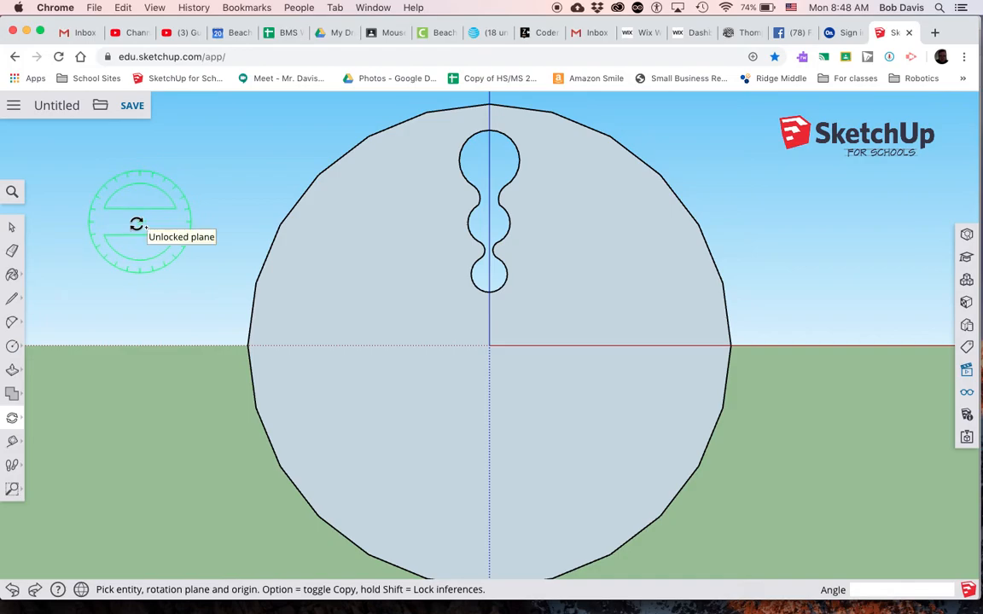
# Step: Rotate a copy of the cut-out outline 45 degrees clockwise about the wheel's center and repeat it x7 around the wheel
pyautogui.click(12, 227)
pyautogui.moveTo(452, 132); pyautogui.dragTo(530, 309)
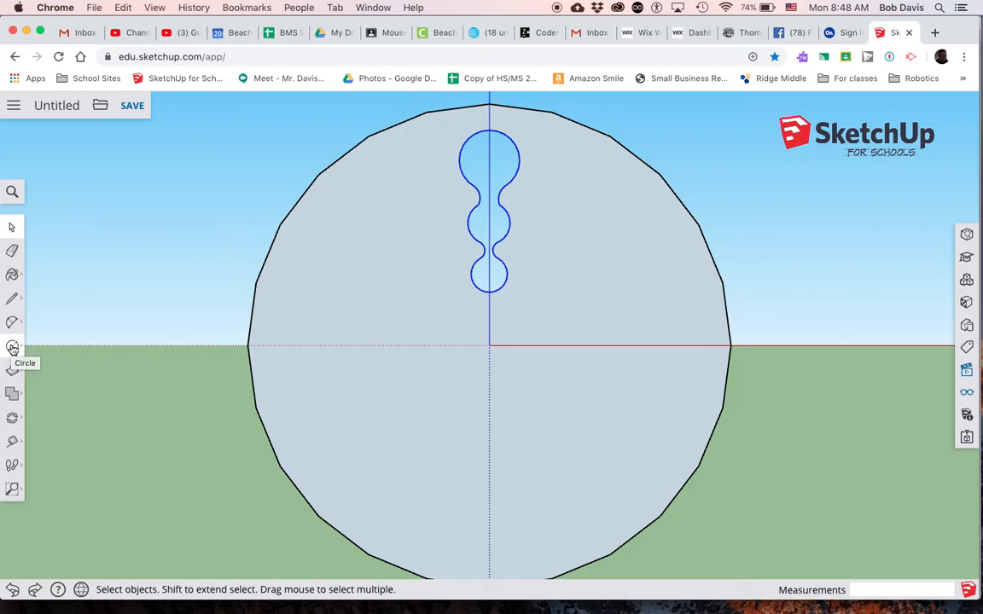
pyautogui.click(12, 419)
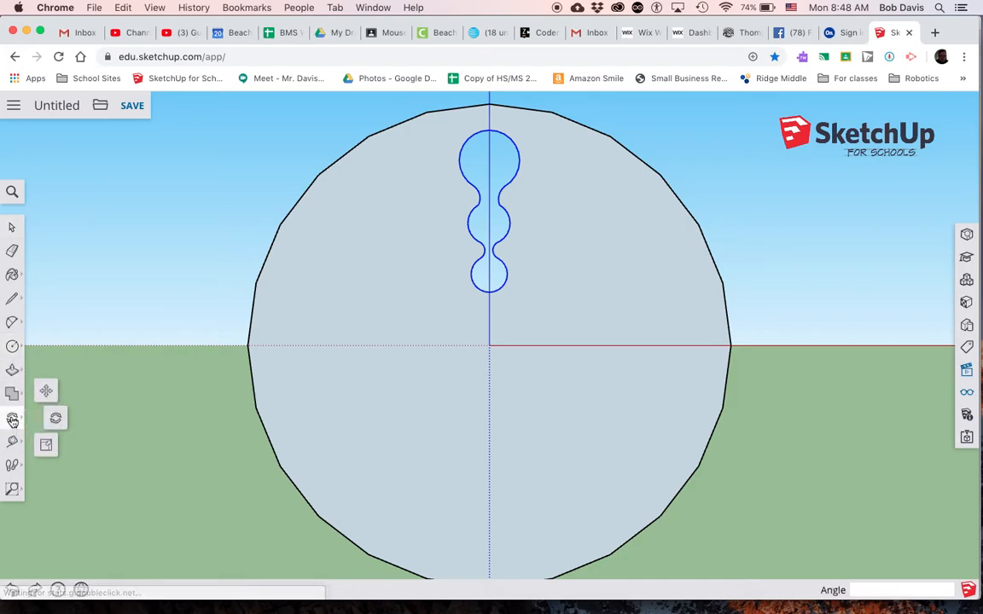
pyautogui.click(56, 419)
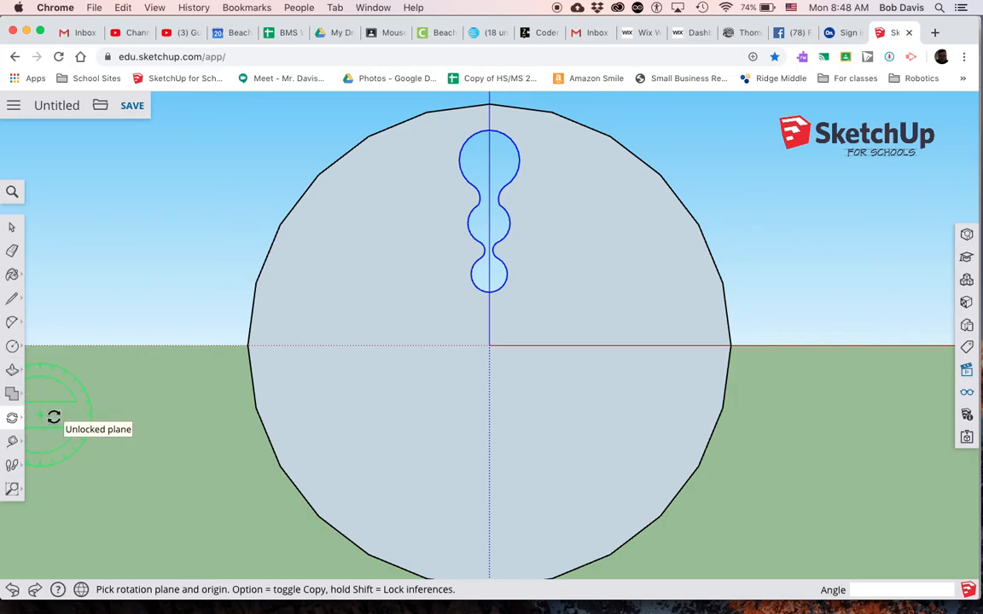
pyautogui.click(489, 345)
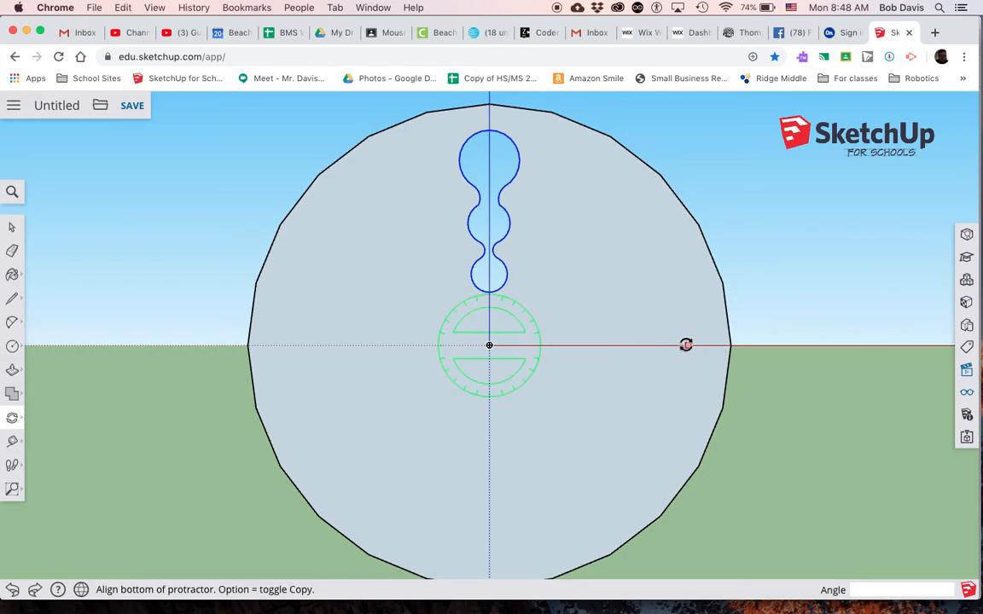
pyautogui.click(686, 345)
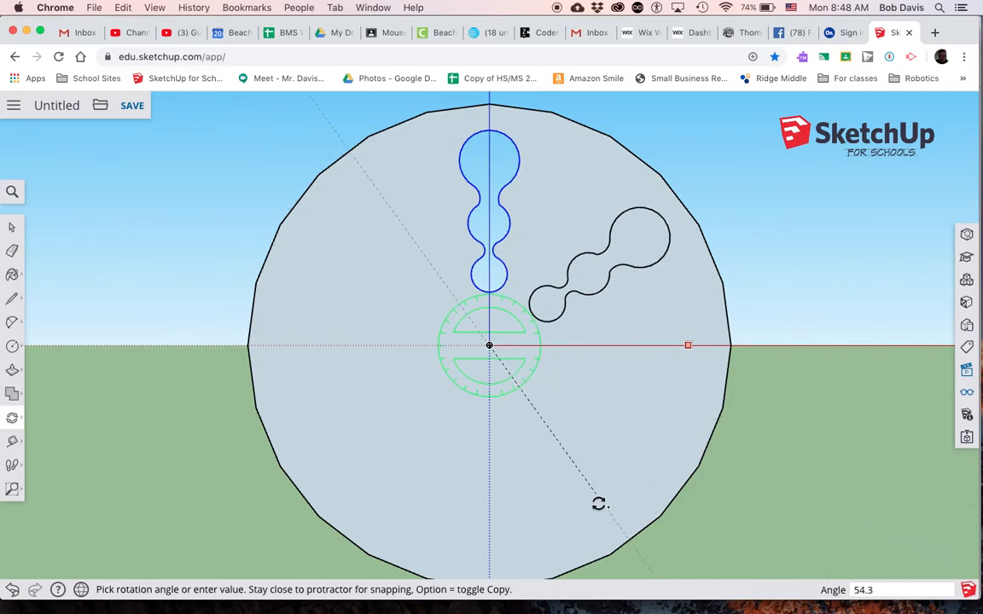
pyautogui.write('45')
pyautogui.press('Return')
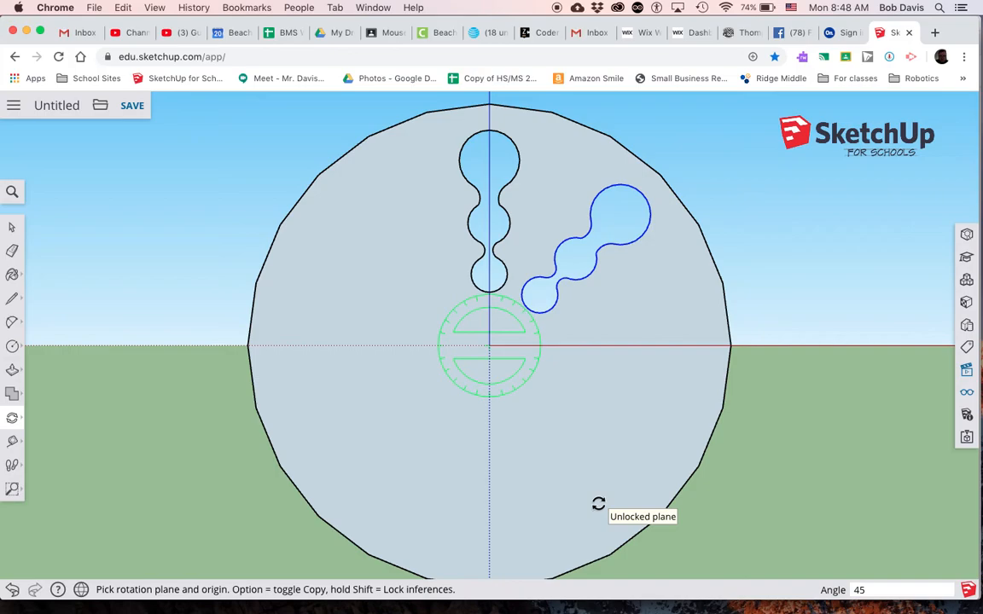
pyautogui.write('x7')
pyautogui.press('Return')
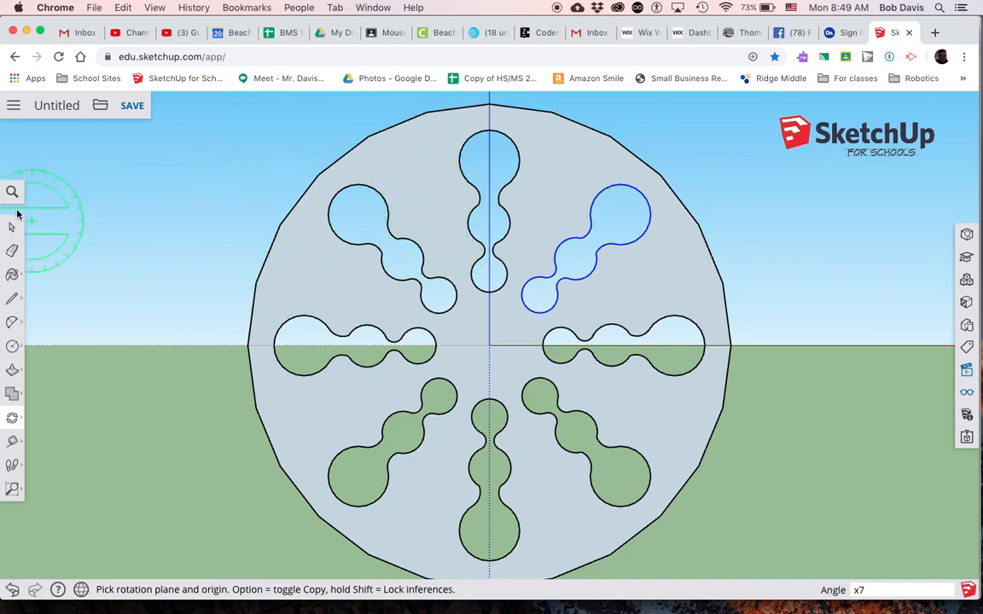
# Step: Draw two circles between the top and upper-left cut-outs, with radii of about 1/2" near the rim and 3/16" farther inward
pyautogui.click(12, 345)
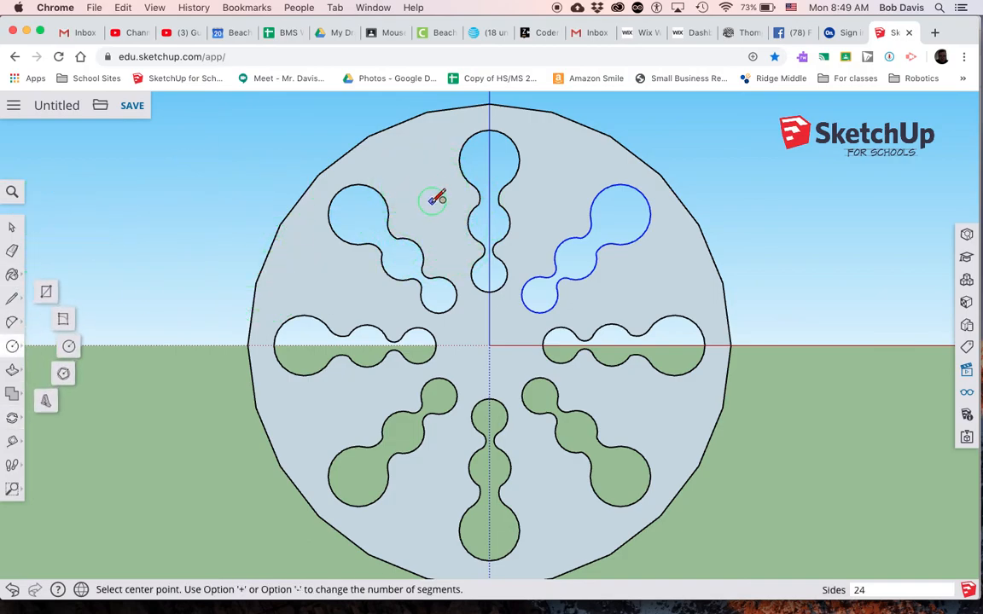
pyautogui.click(432, 199)
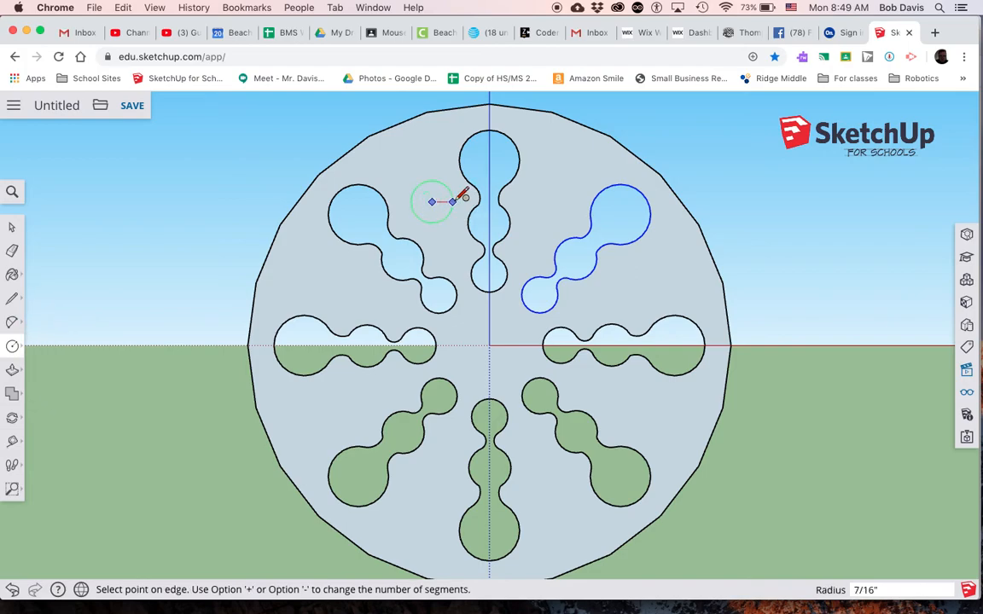
pyautogui.click(456, 199)
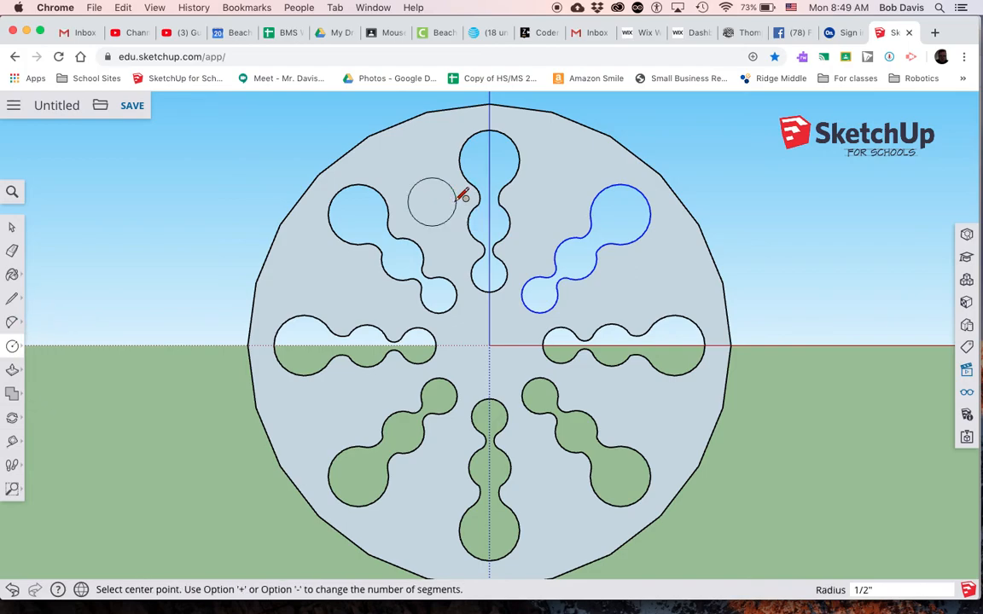
pyautogui.click(455, 250)
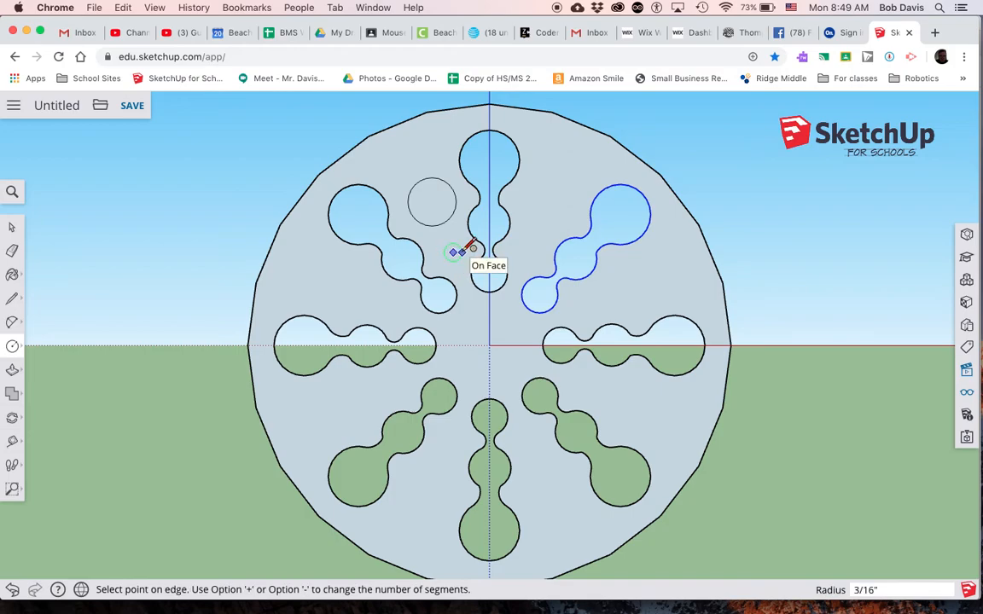
pyautogui.click(467, 248)
# Step: Join the two new circles with a pair of 2 Point Arcs that curve inward to form a narrow neck
pyautogui.scroll(8, 437, 219)
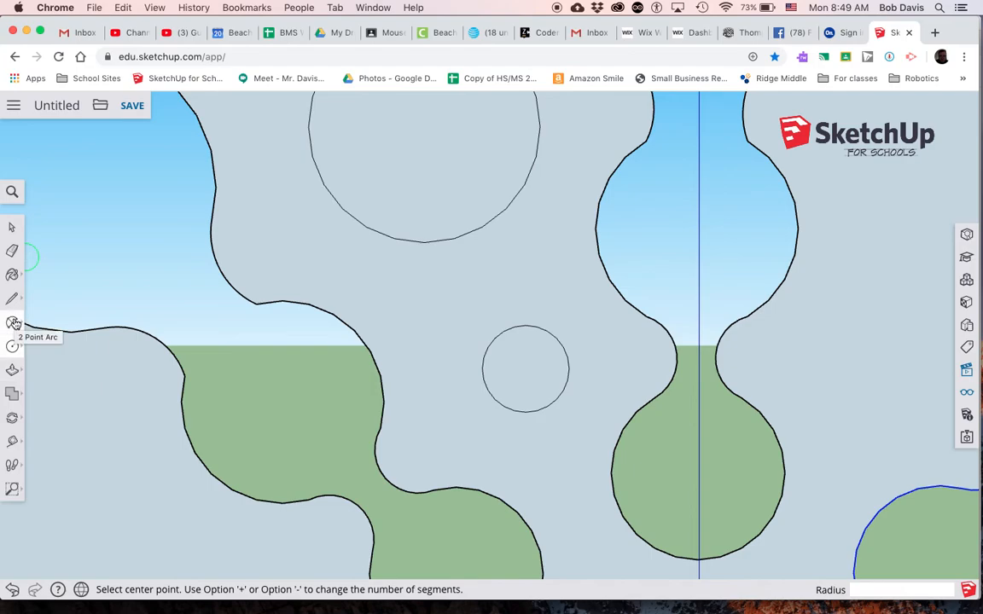
pyautogui.click(14, 324)
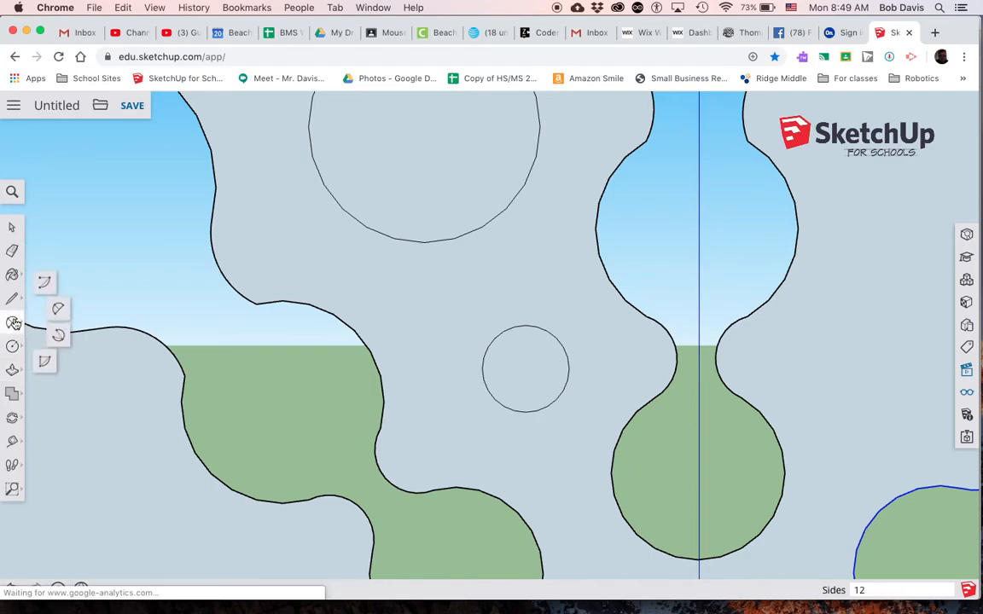
pyautogui.click(394, 237)
pyautogui.click(484, 379)
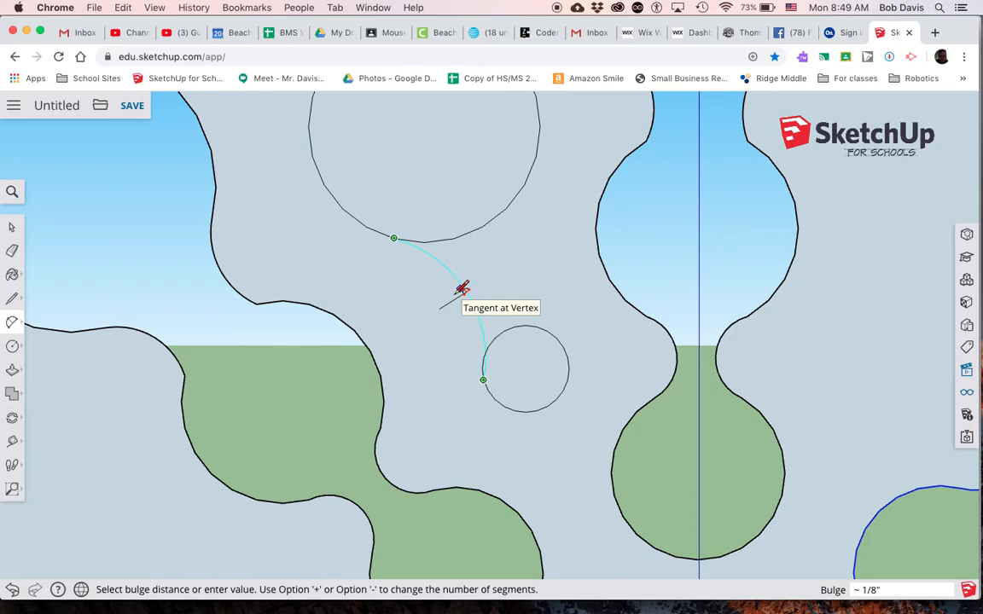
pyautogui.press('Escape')
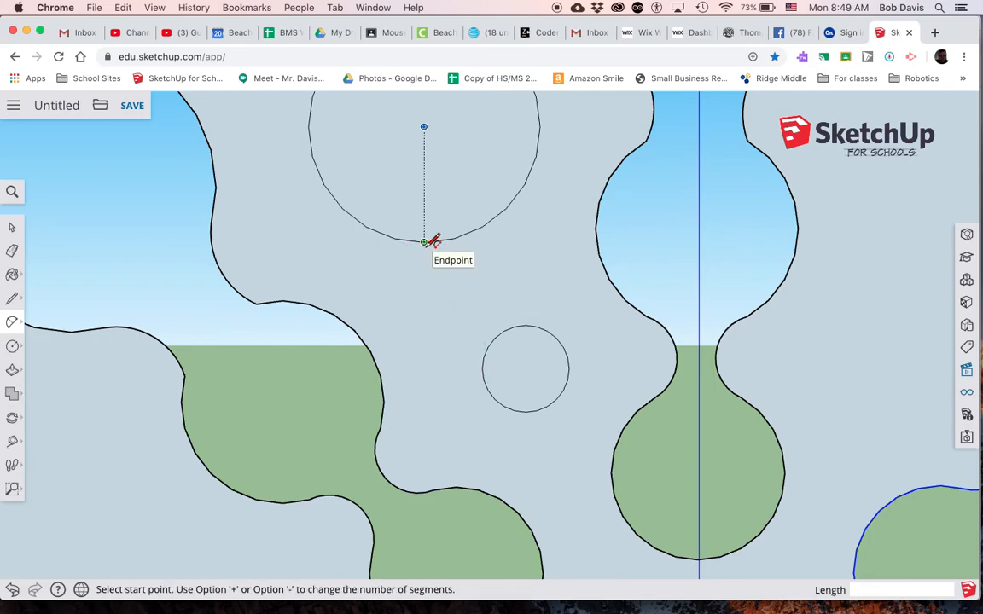
pyautogui.click(424, 242)
pyautogui.click(488, 347)
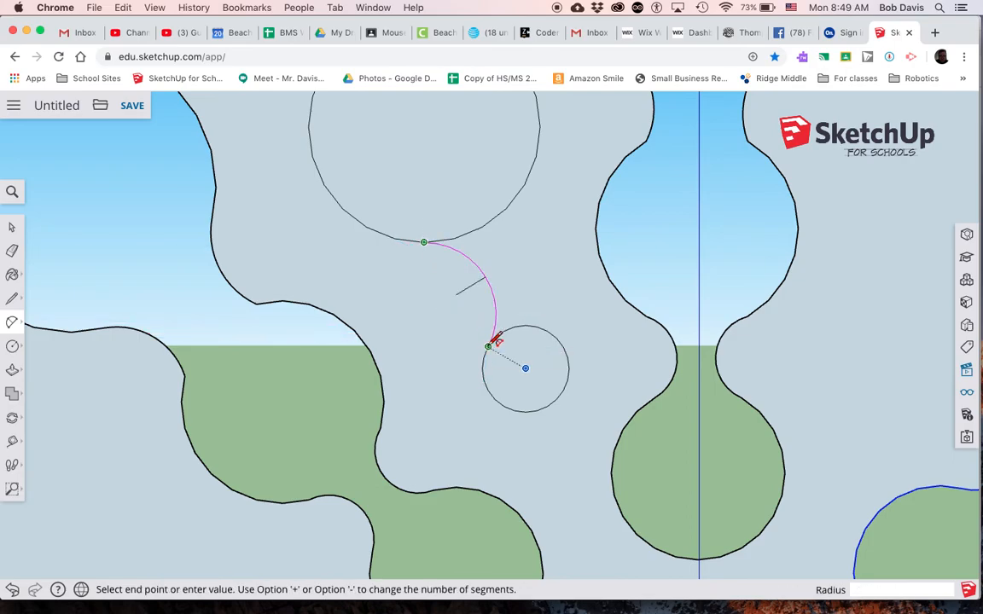
pyautogui.click(487, 284)
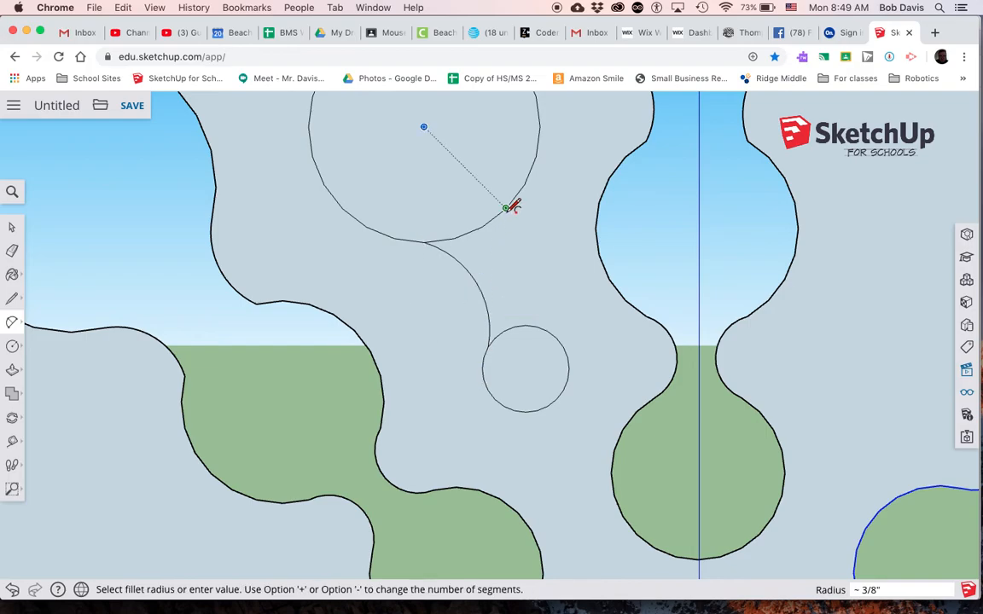
pyautogui.click(506, 208)
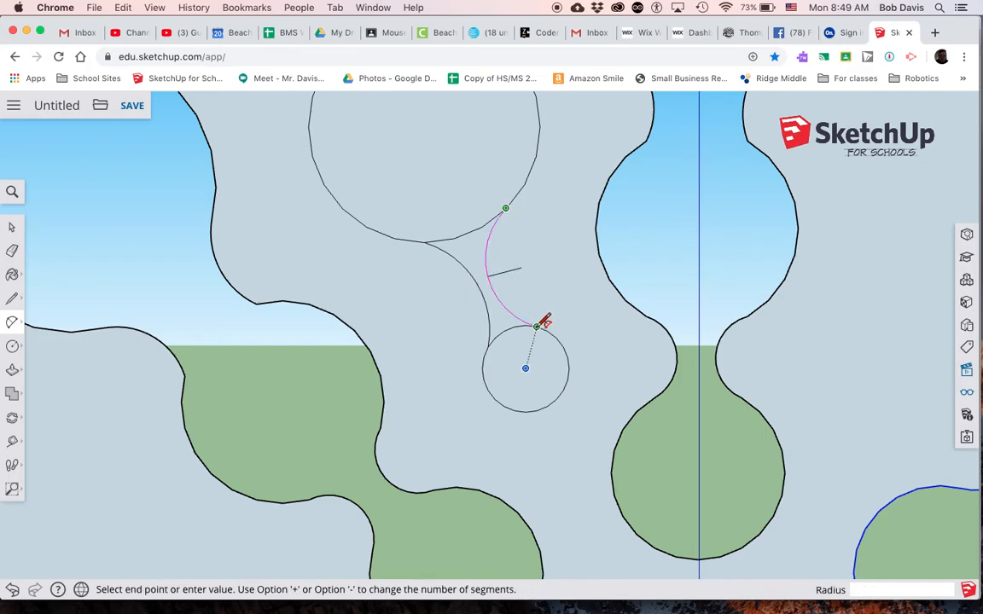
pyautogui.click(537, 327)
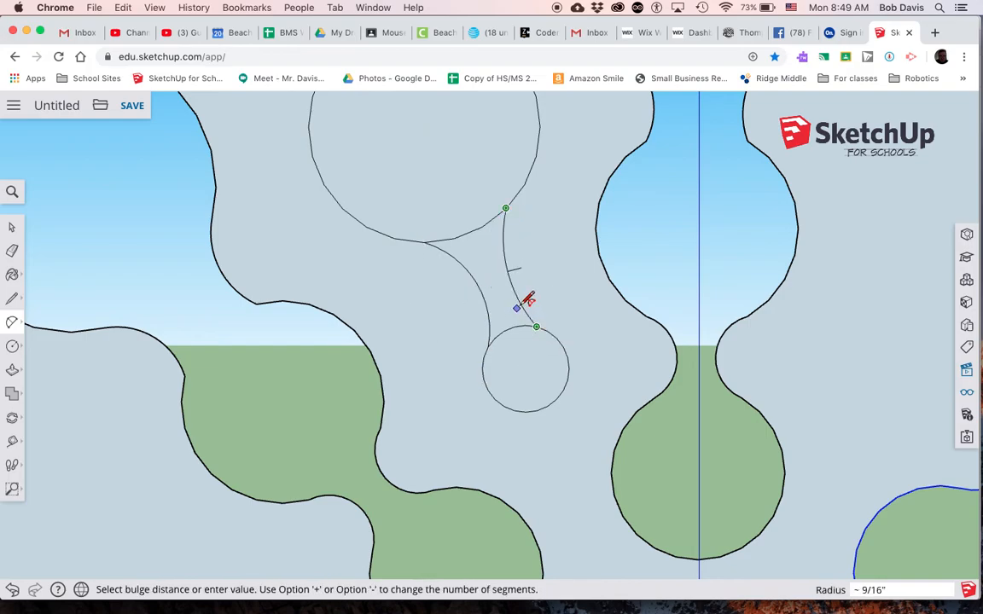
pyautogui.click(506, 261)
# Step: Erase the segments of both circles that lie between the two arcs so the shape becomes one outline
pyautogui.press('e')
pyautogui.click(472, 231)
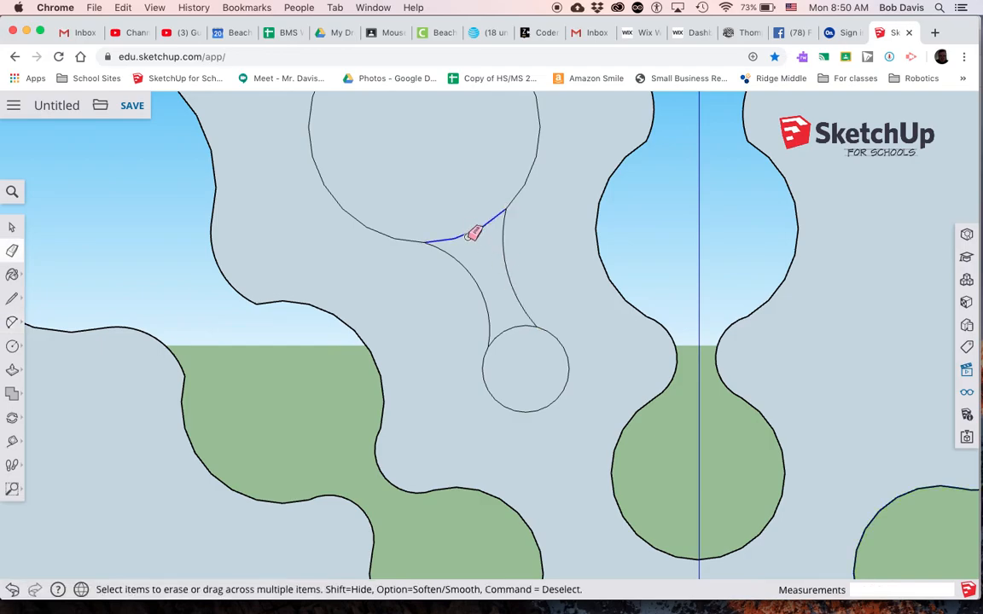
pyautogui.moveTo(513, 322); pyautogui.dragTo(508, 341)
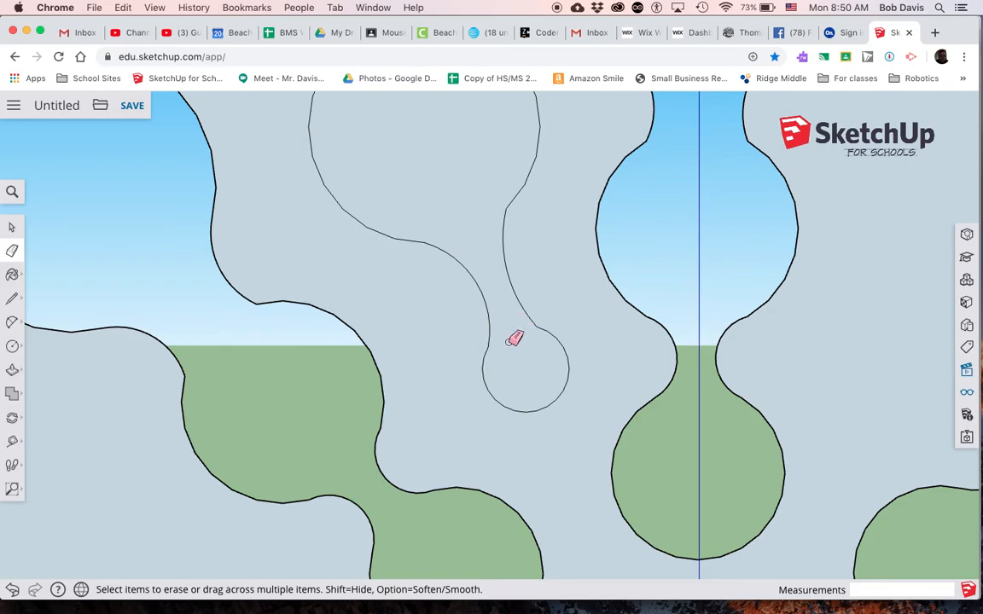
# Step: Delete the face inside the joined two-circle outline to make it a cut-out
pyautogui.press('space')
pyautogui.click(521, 382)
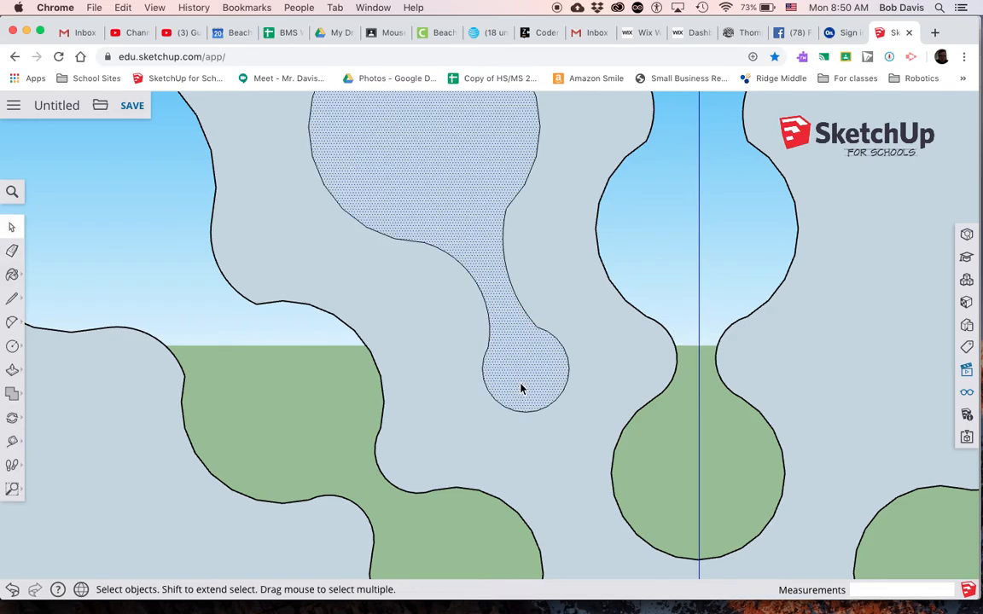
pyautogui.scroll(-5, 476, 330)
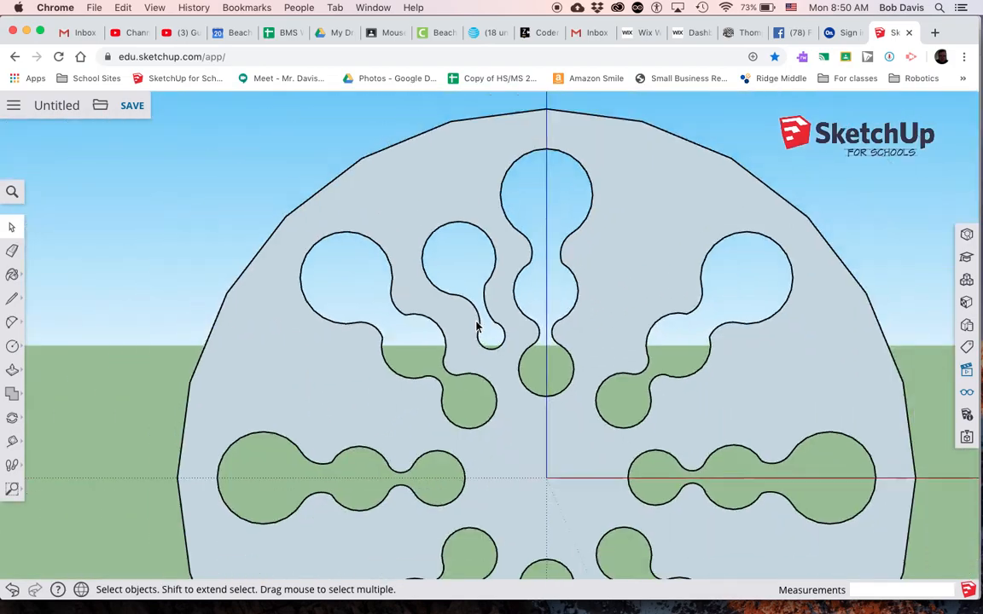
# Step: Rotate a copy of the small cut-out's whole outline clockwise about the wheel's center into the next gap and repeat it x7
pyautogui.click(466, 313)
pyautogui.keyDown('shift'); pyautogui.click(475, 318); pyautogui.keyUp('shift')
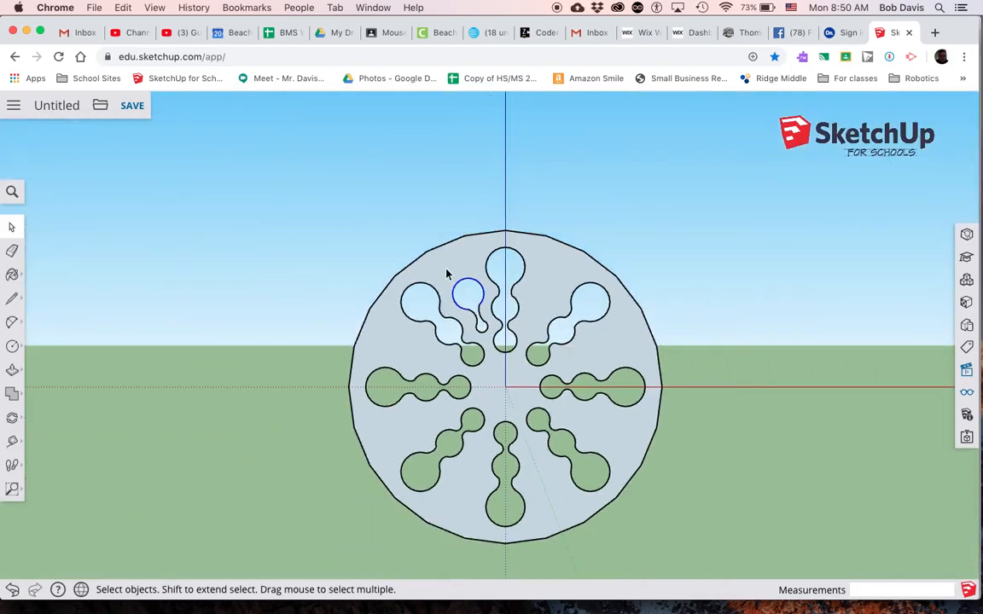
pyautogui.click(449, 281)
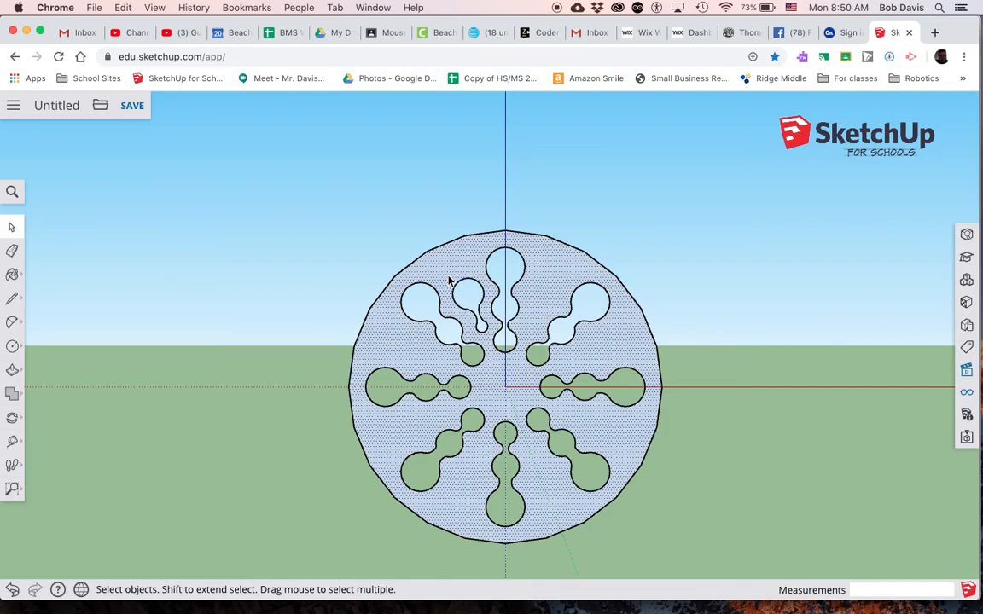
pyautogui.click(421, 228)
pyautogui.moveTo(450, 278); pyautogui.dragTo(493, 342)
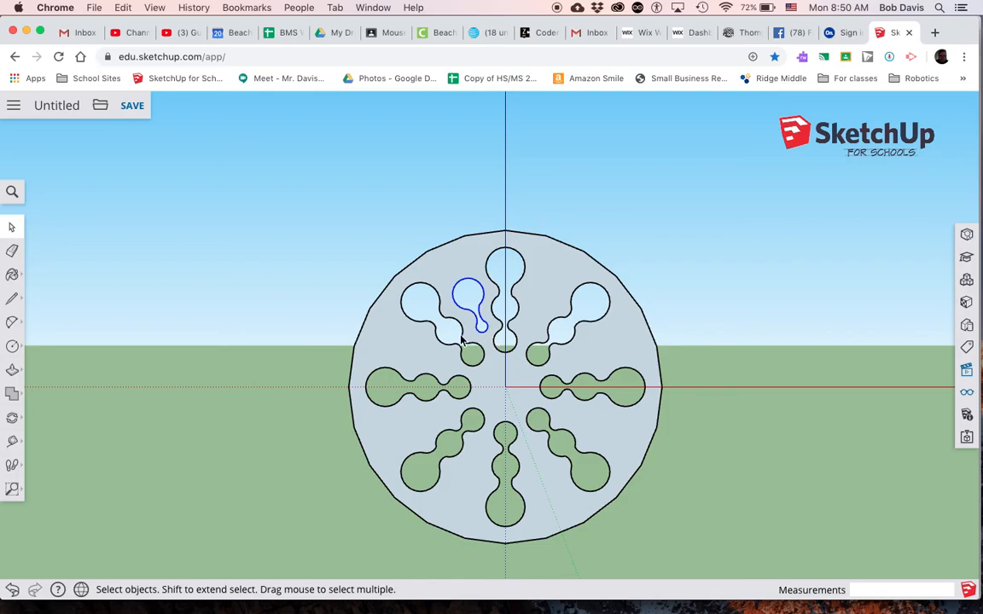
pyautogui.click(11, 418)
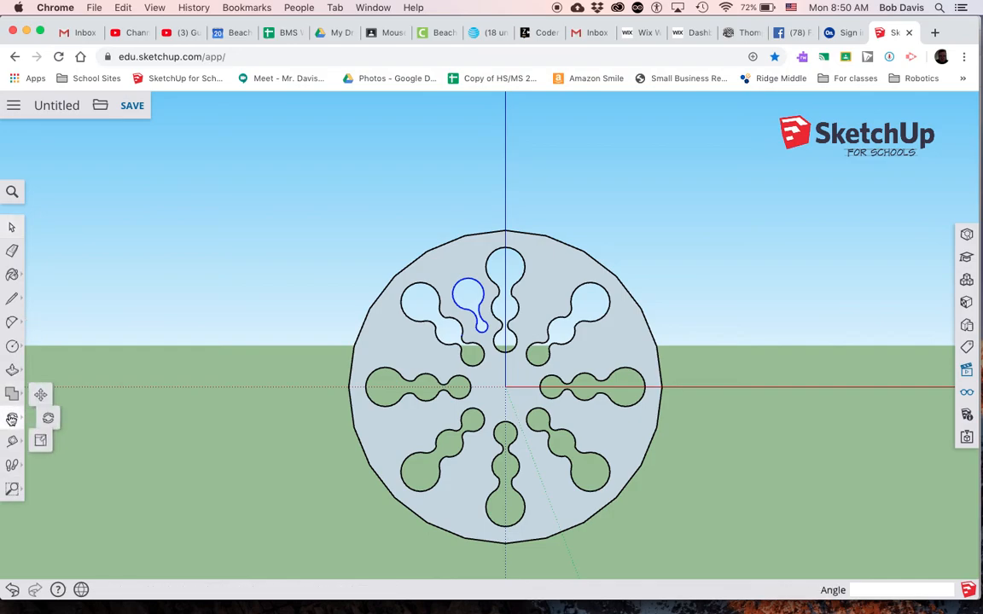
pyautogui.click(55, 419)
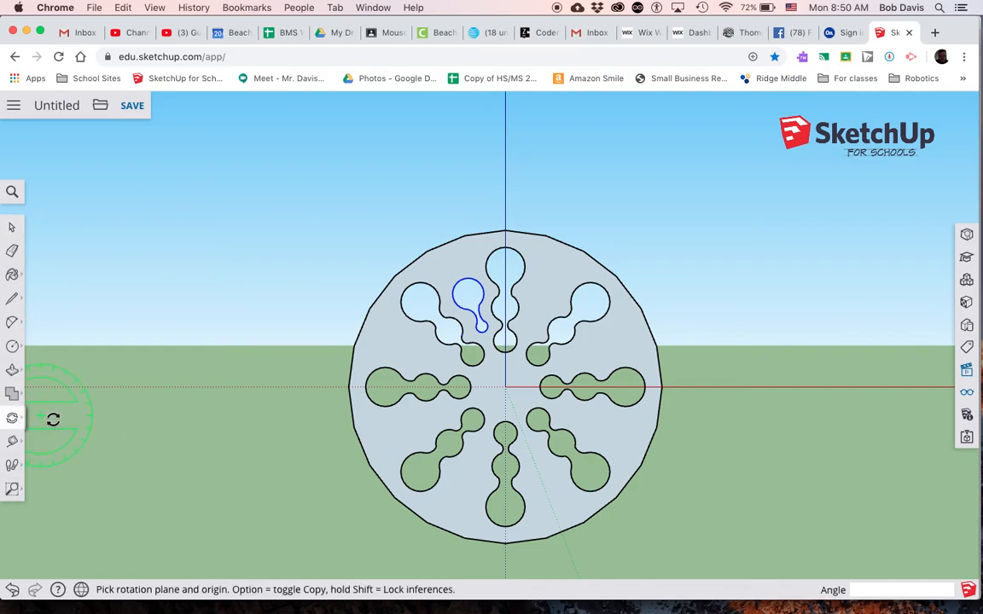
pyautogui.click(505, 387)
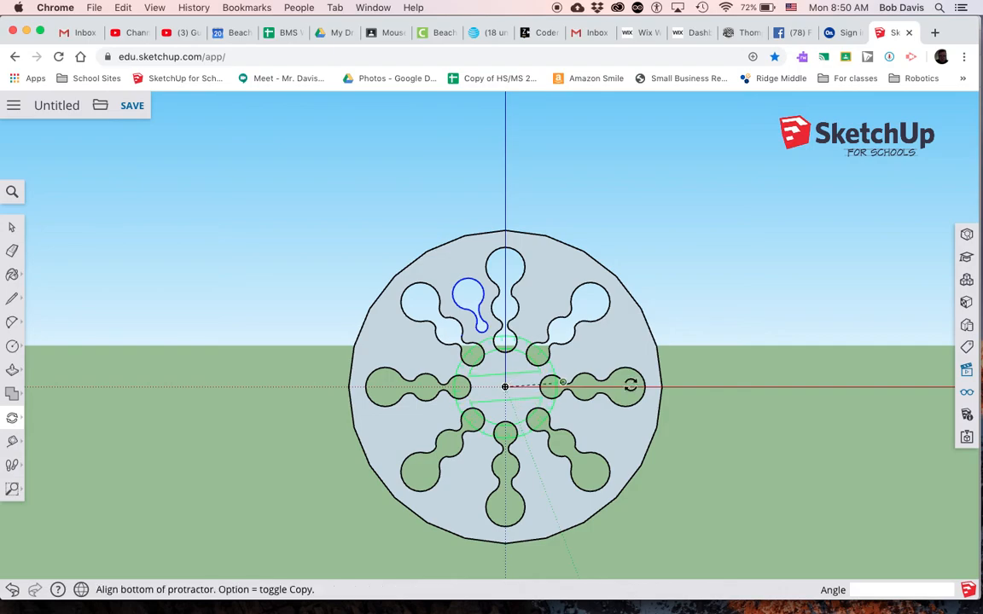
pyautogui.click(715, 386)
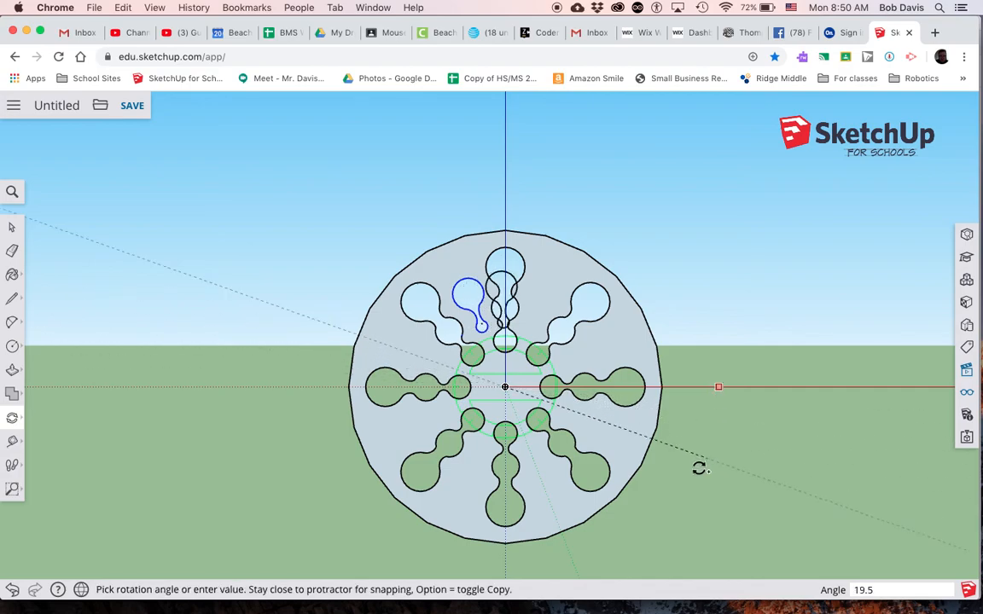
pyautogui.click(656, 520)
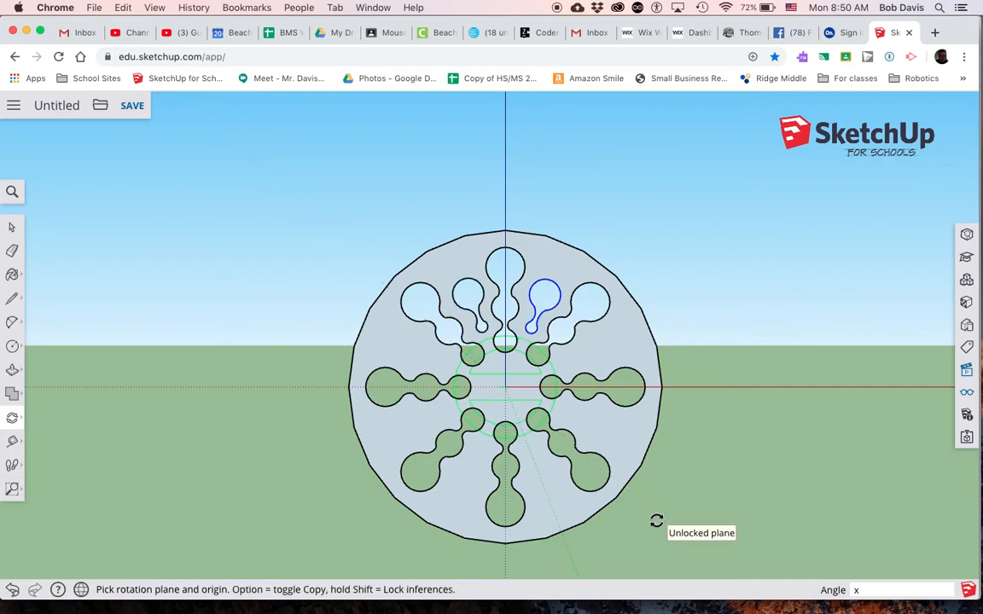
pyautogui.write('x7')
pyautogui.press('Return')
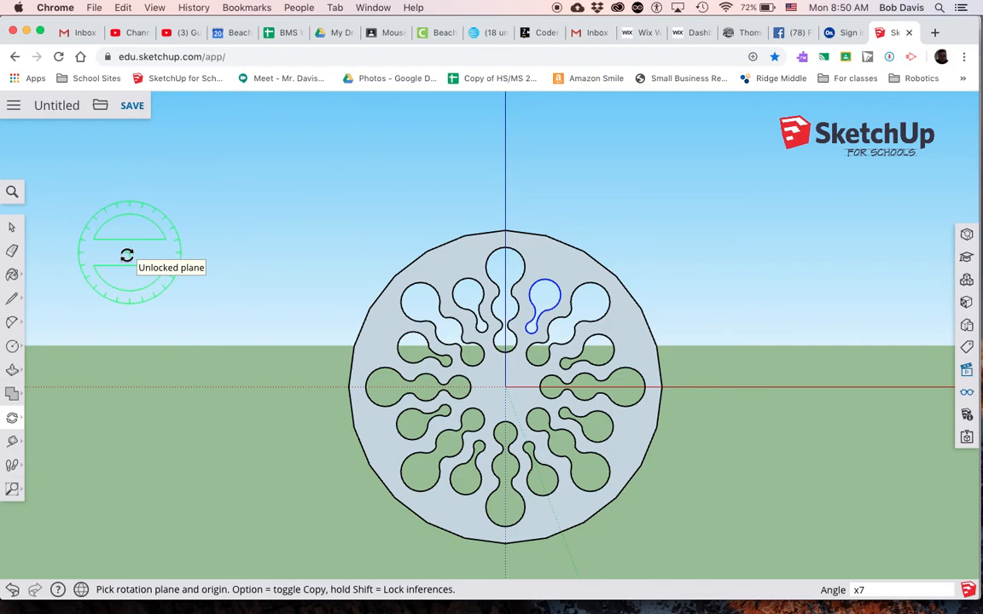
# Step: Start saving the model to Google Drive under the name wheel1
pyautogui.click(12, 226)
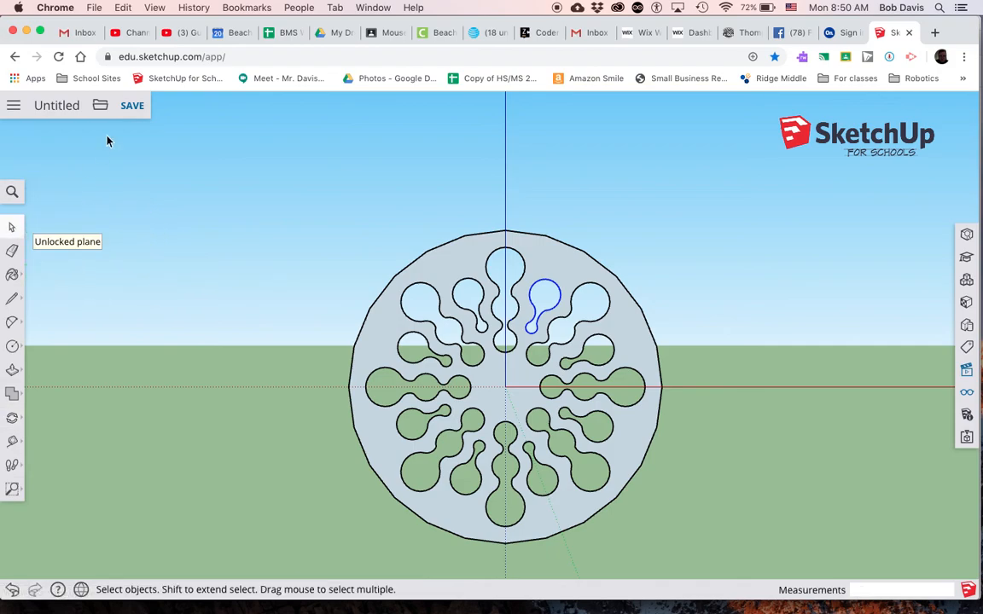
pyautogui.click(133, 105)
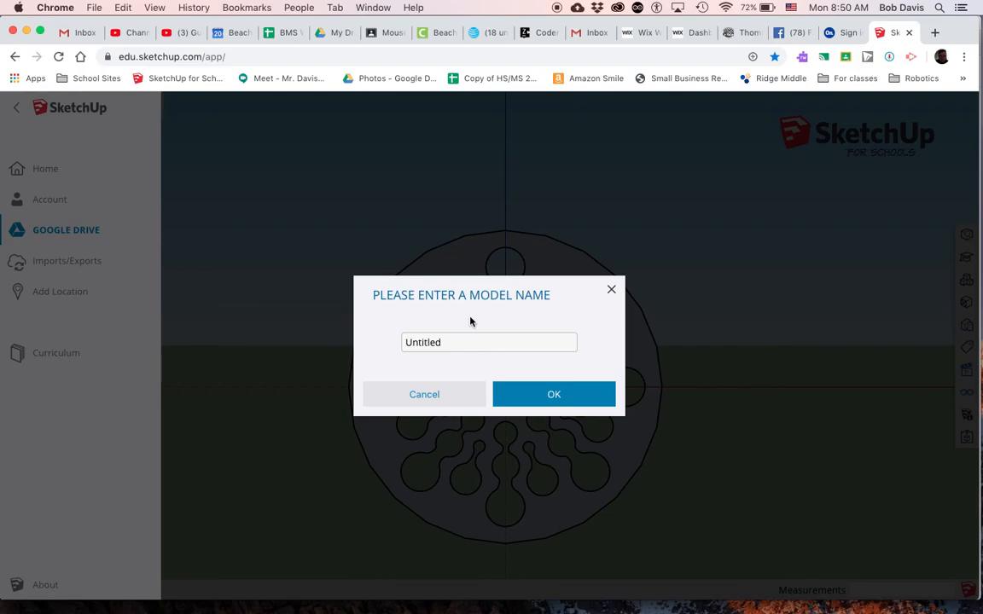
pyautogui.moveTo(455, 344); pyautogui.dragTo(374, 352)
pyautogui.write('wheel1')
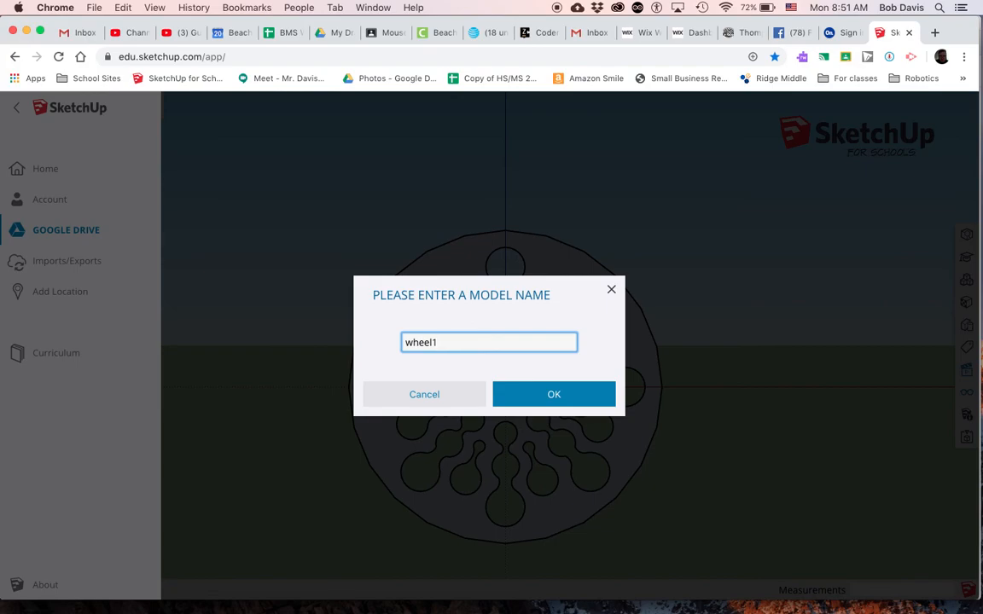
pyautogui.click(561, 395)
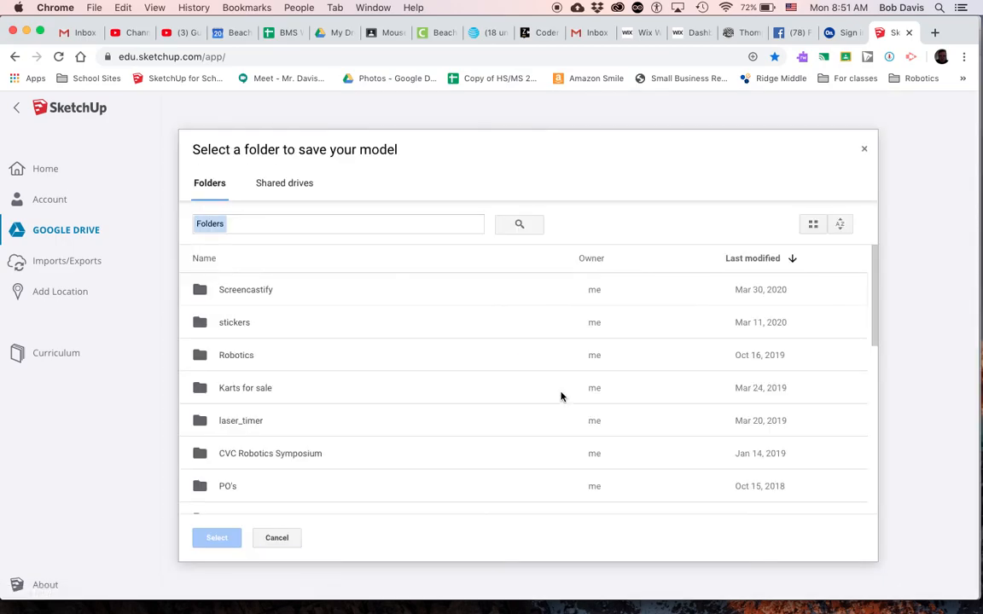
# Step: Sort the folders by name, save the model in 8th grade > 8_6 > Mousetrap Cars, and clear the selection
pyautogui.click(839, 222)
pyautogui.click(796, 317)
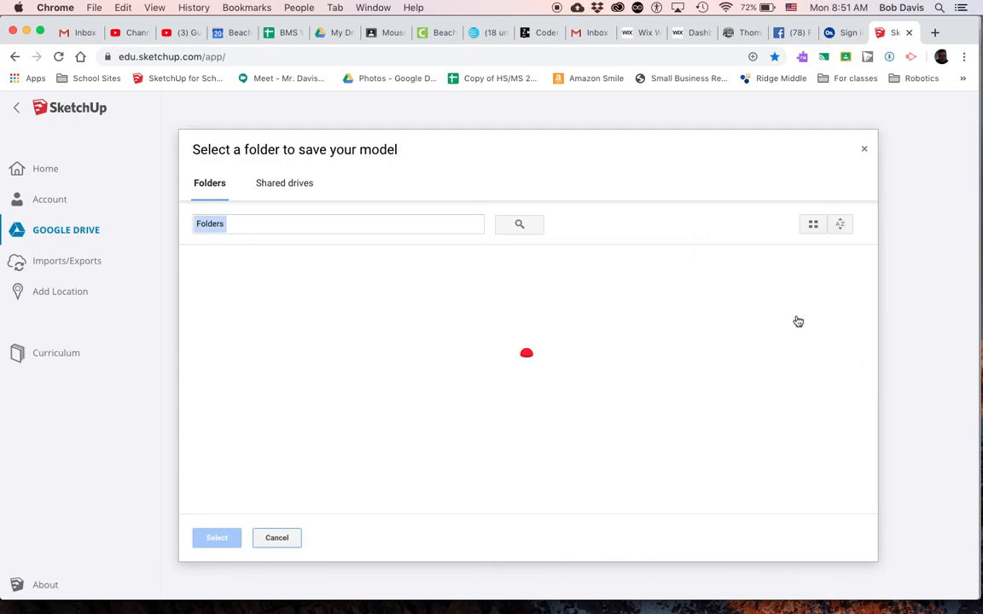
pyautogui.doubleClick(199, 357)
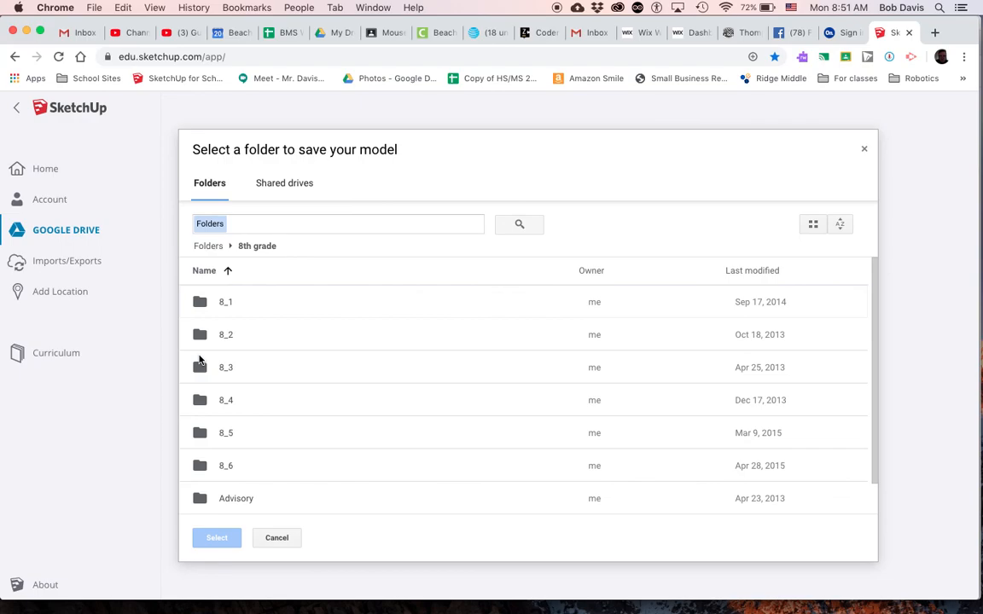
pyautogui.doubleClick(199, 466)
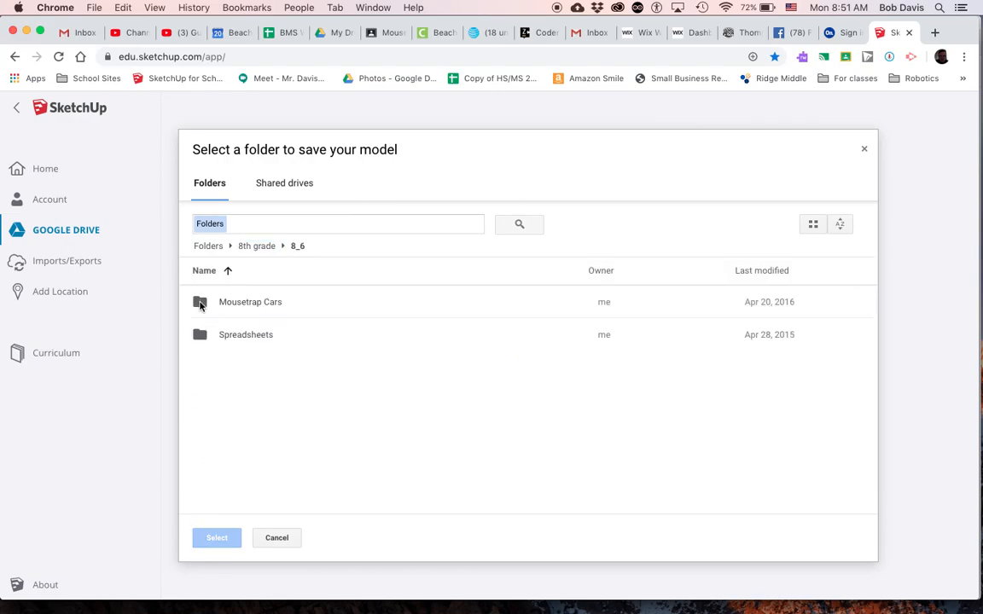
pyautogui.click(201, 306)
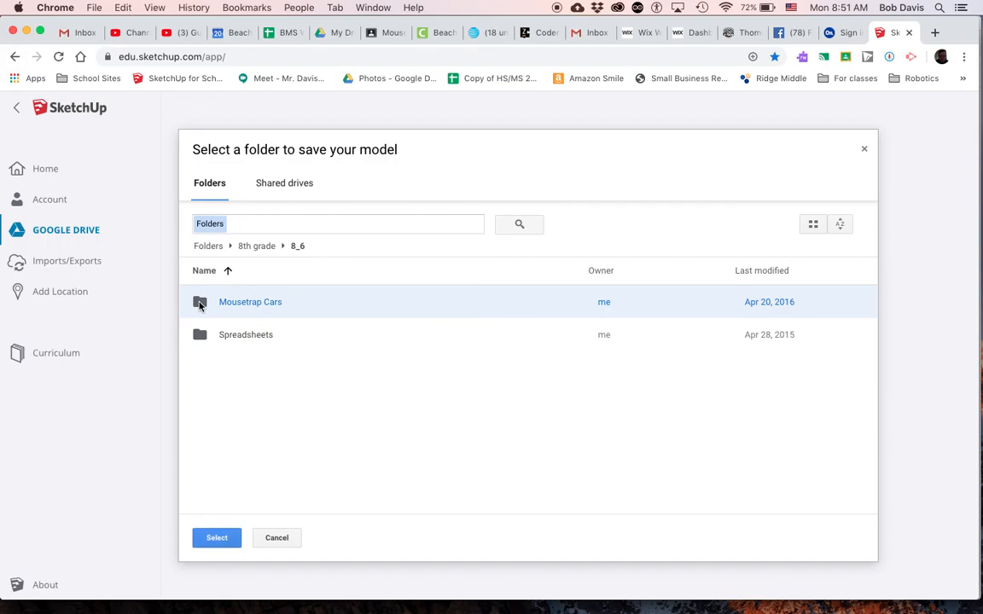
pyautogui.click(216, 537)
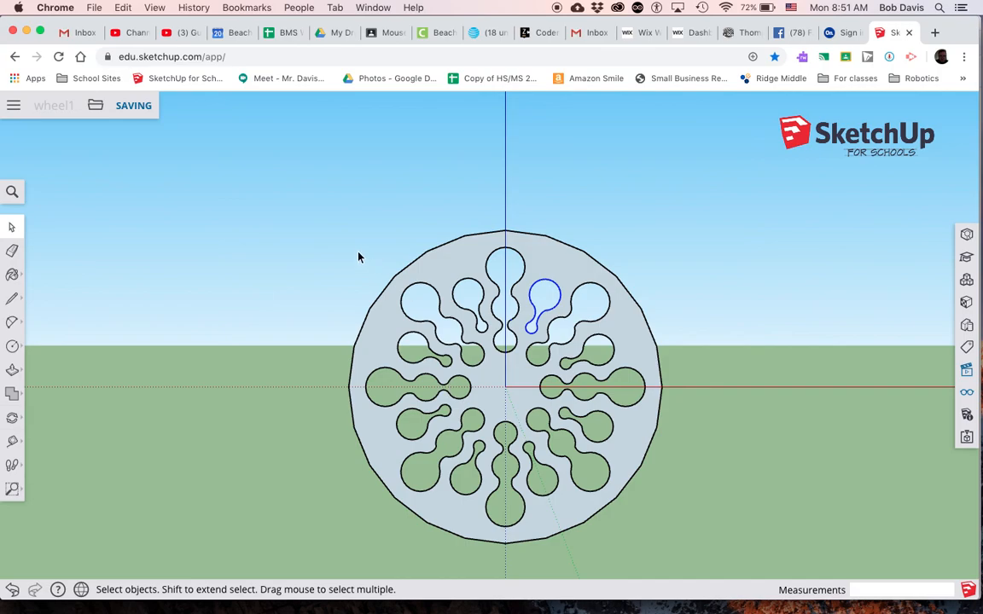
pyautogui.click(244, 231)
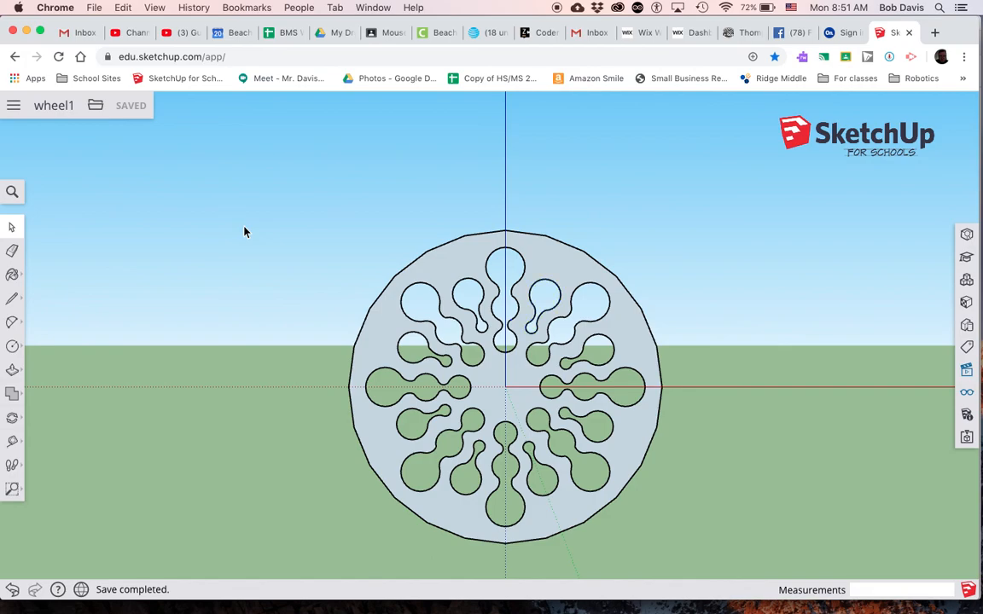